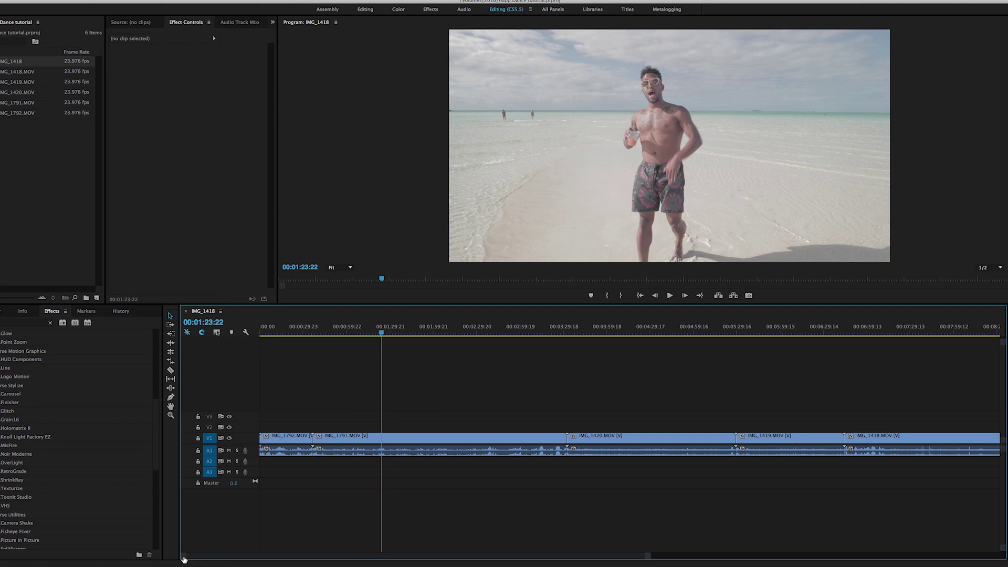
- Zoom the timeline in around the first clips
drag(185, 557, 244, 556)
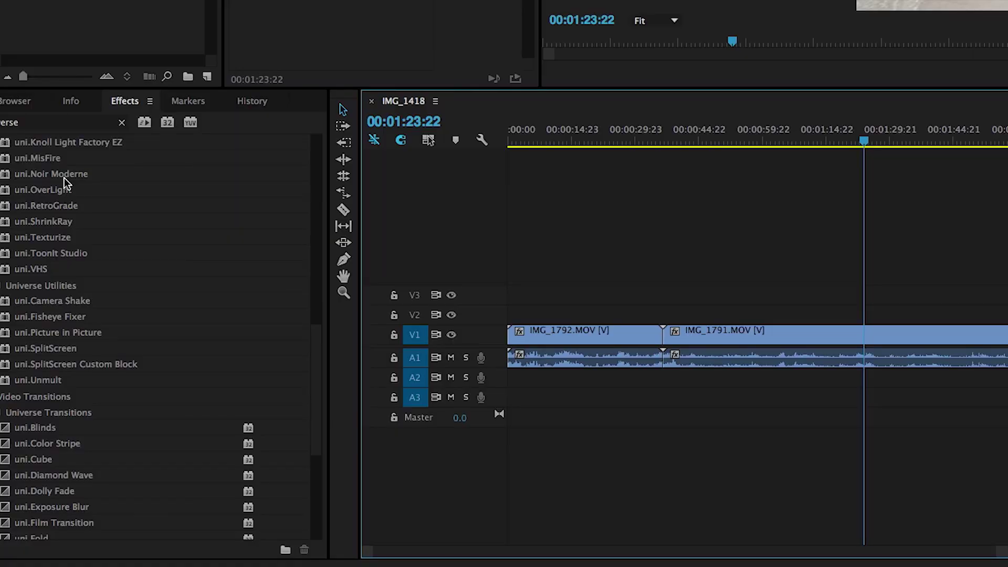
scroll(95, 313, up, 5)
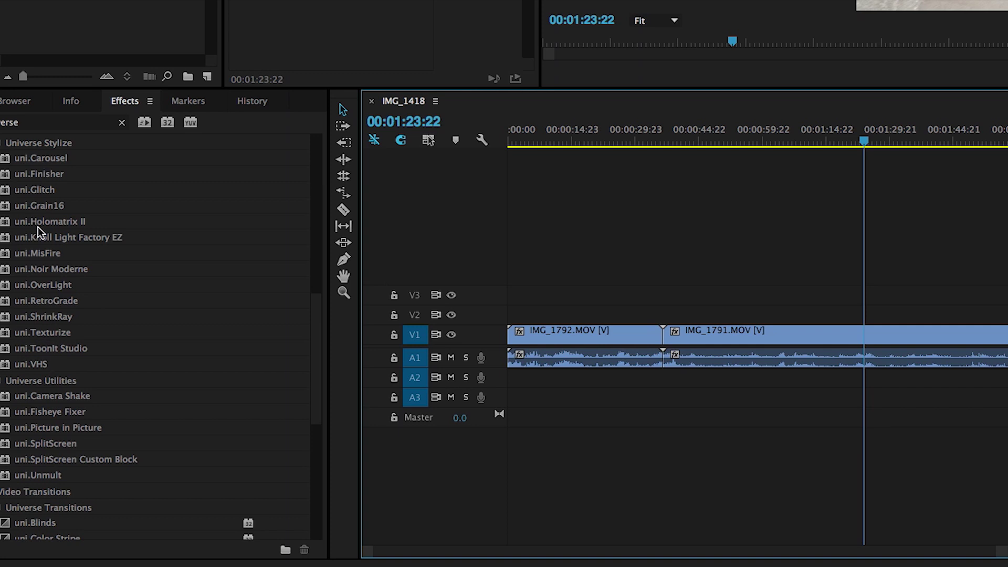
scroll(47, 231, up, 2)
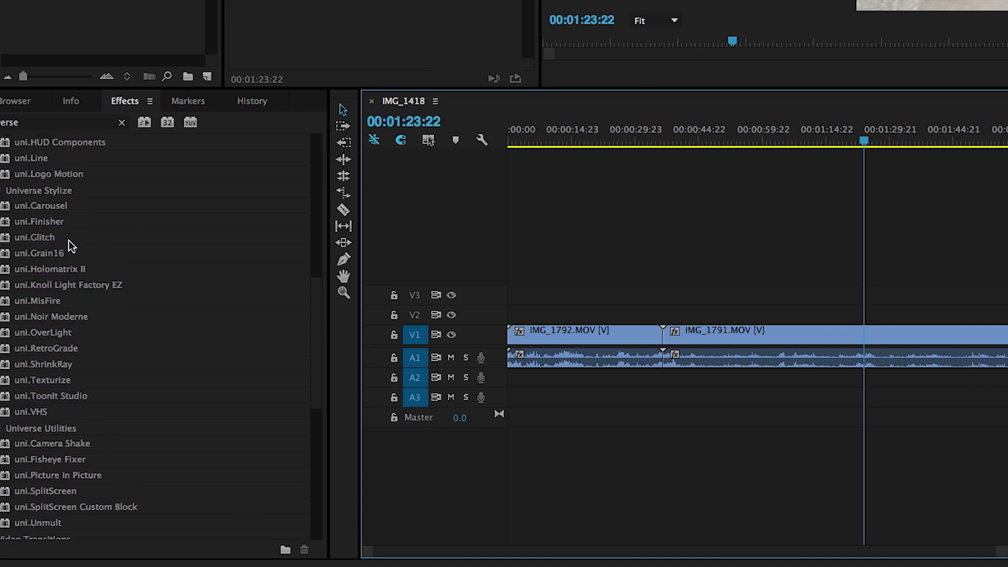
- Pick uni.VHS from the Universe Stylize effects and drag it toward the IMG_1791 clip
click(35, 125)
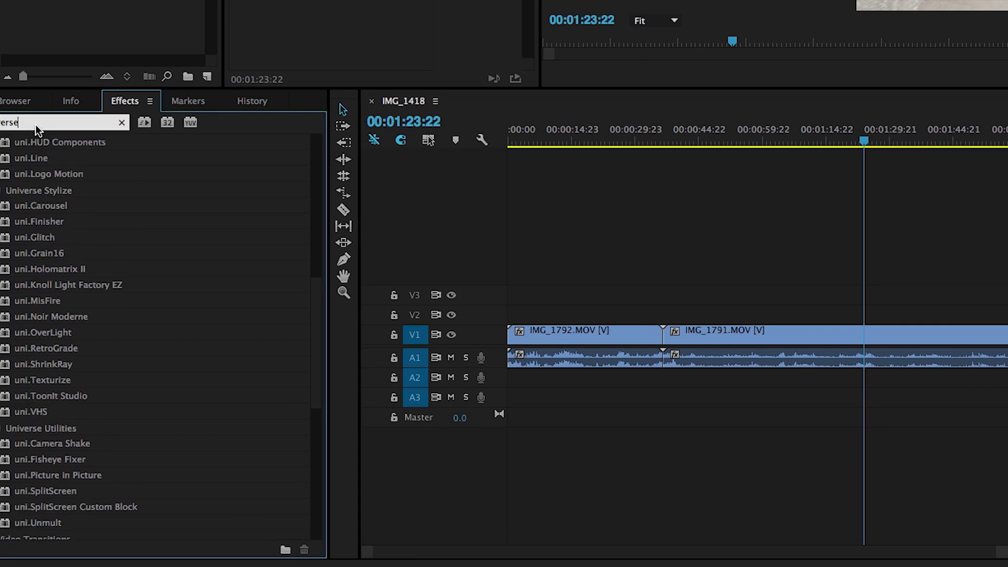
click(25, 415)
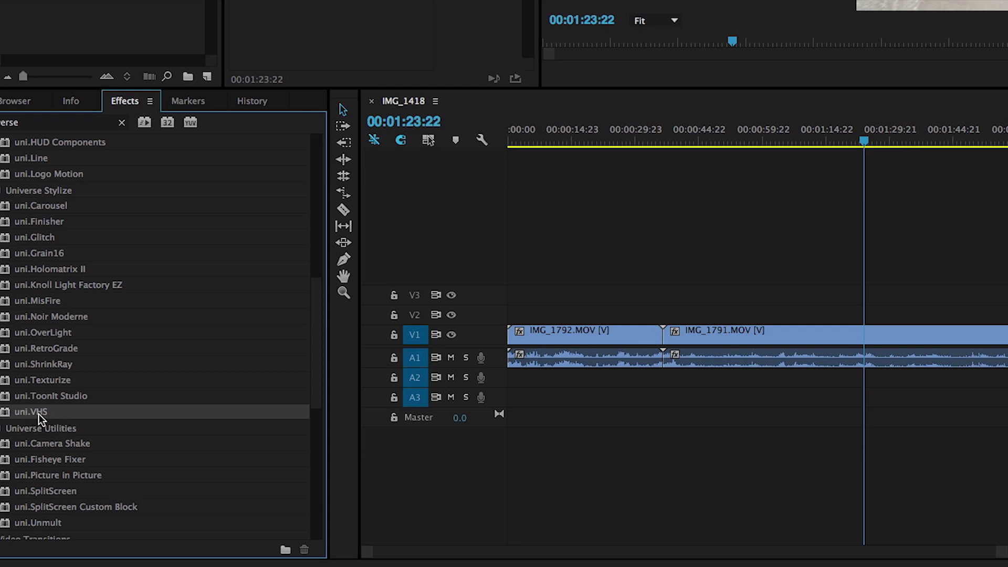
drag(23, 414, 859, 340)
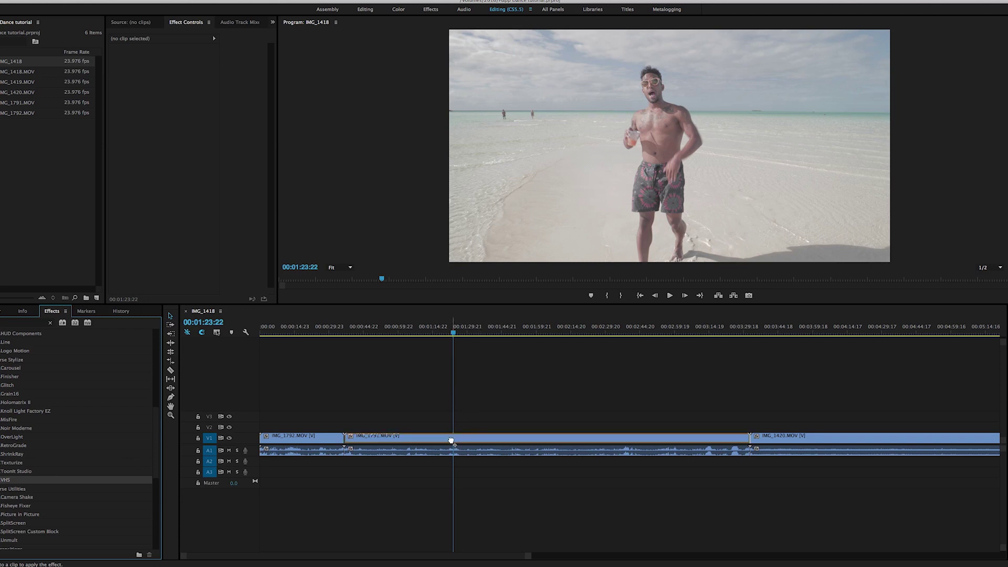
- Drop uni.VHS onto IMG_1791.MOV and create a new Adjustment Layer in the Project panel
drag(451, 440, 452, 440)
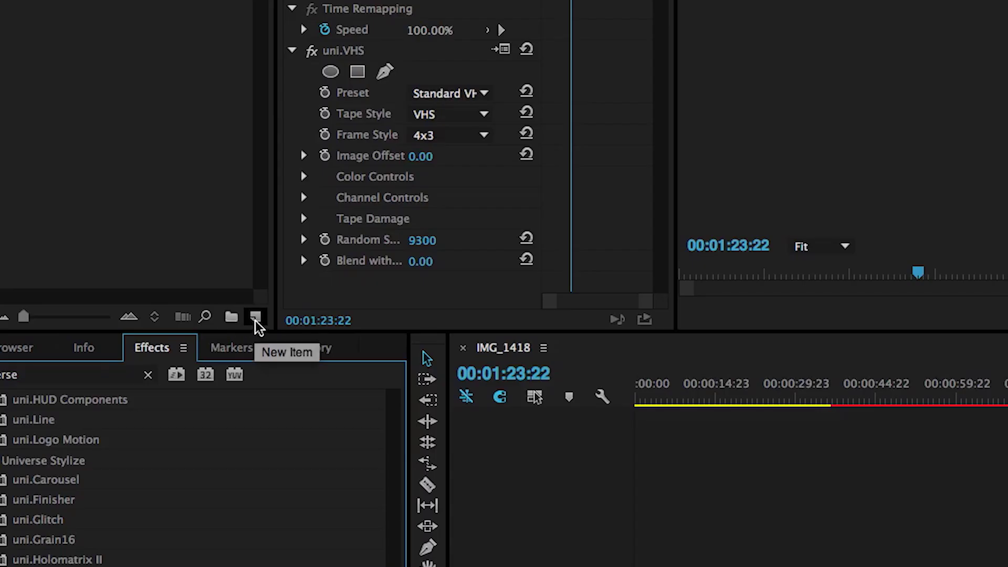
click(257, 319)
click(346, 376)
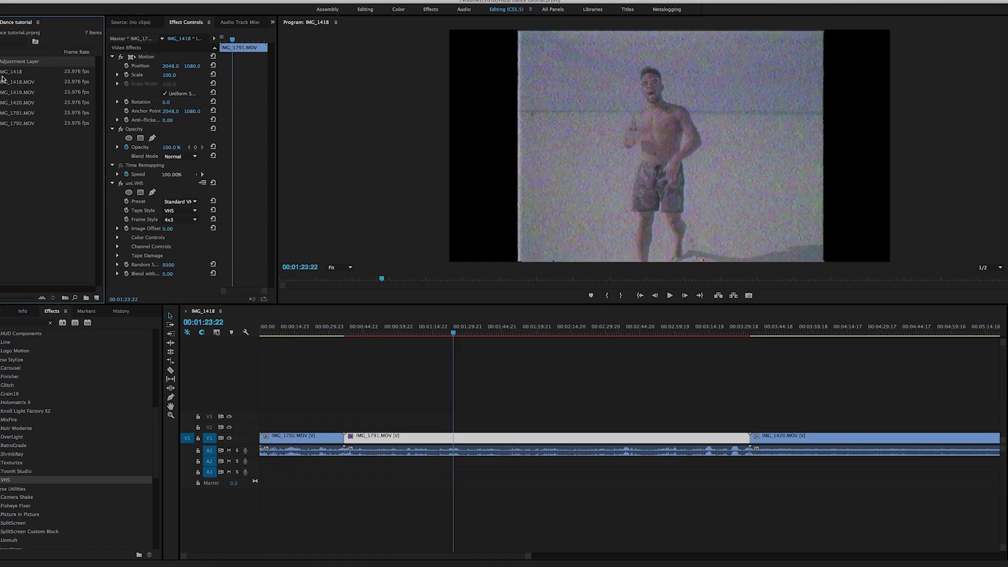
- Place the Adjustment Layer on V4, move uni.VHS onto it from IMG_1791, and stretch it across the clips
drag(20, 61, 650, 393)
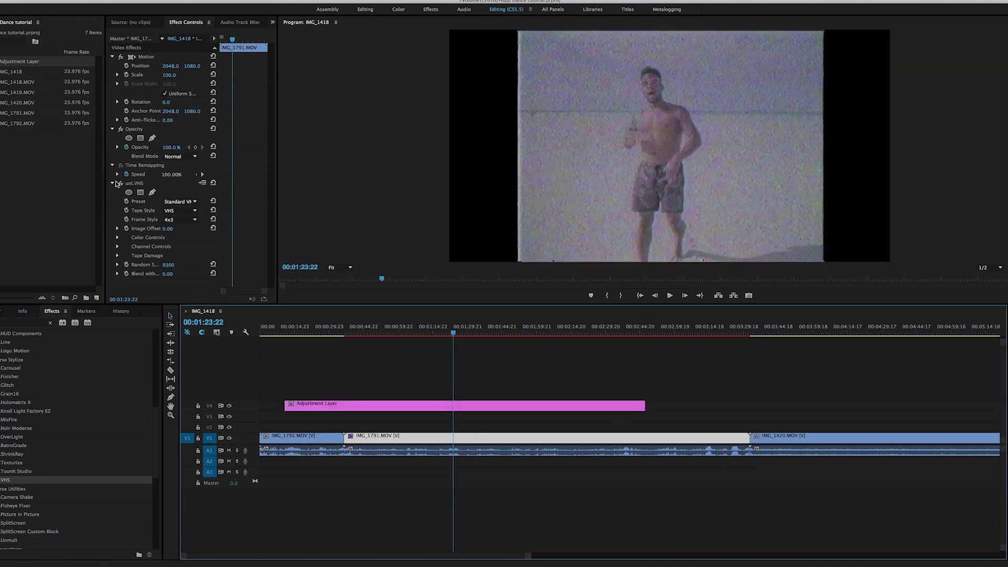
click(120, 184)
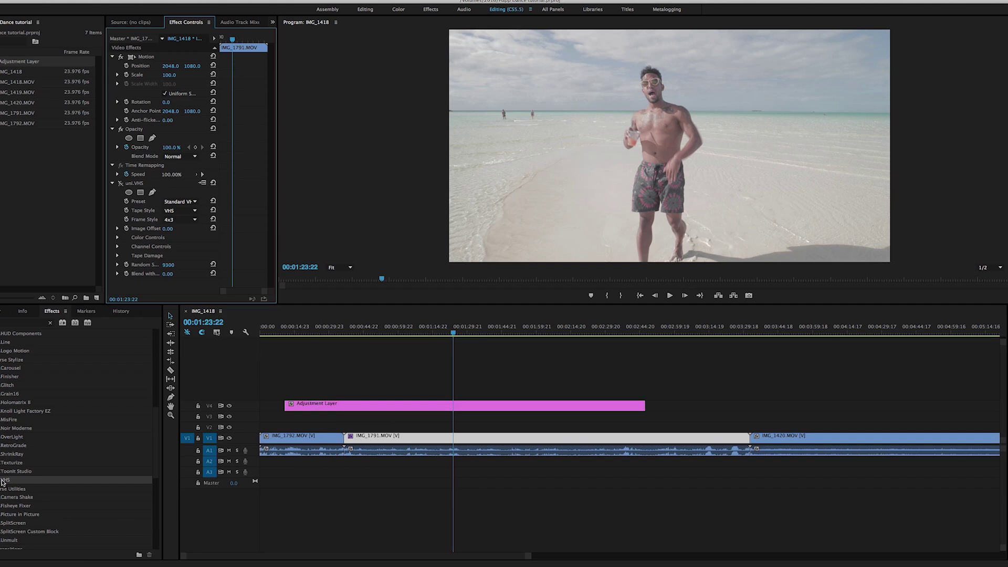
drag(3, 480, 414, 406)
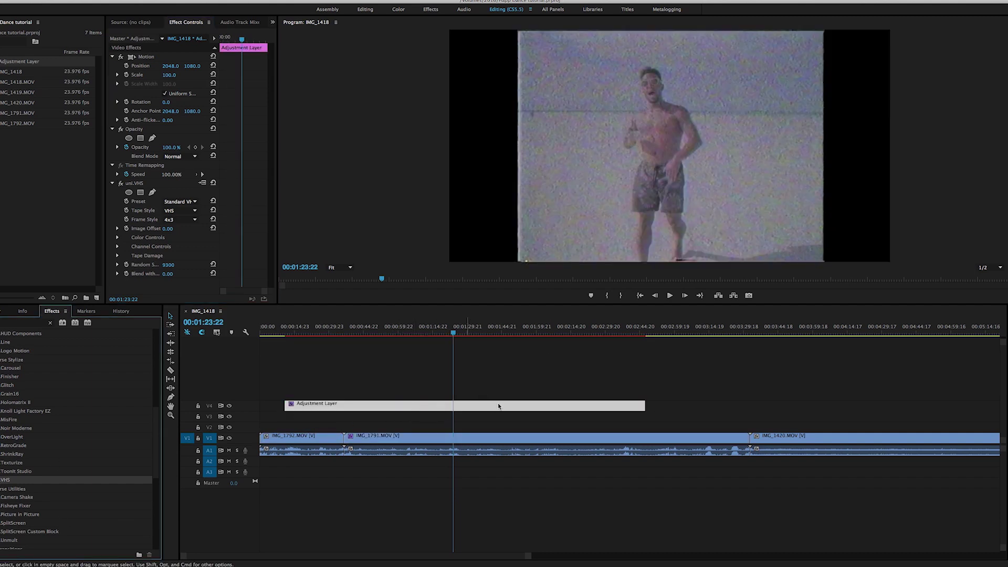
drag(642, 405, 867, 406)
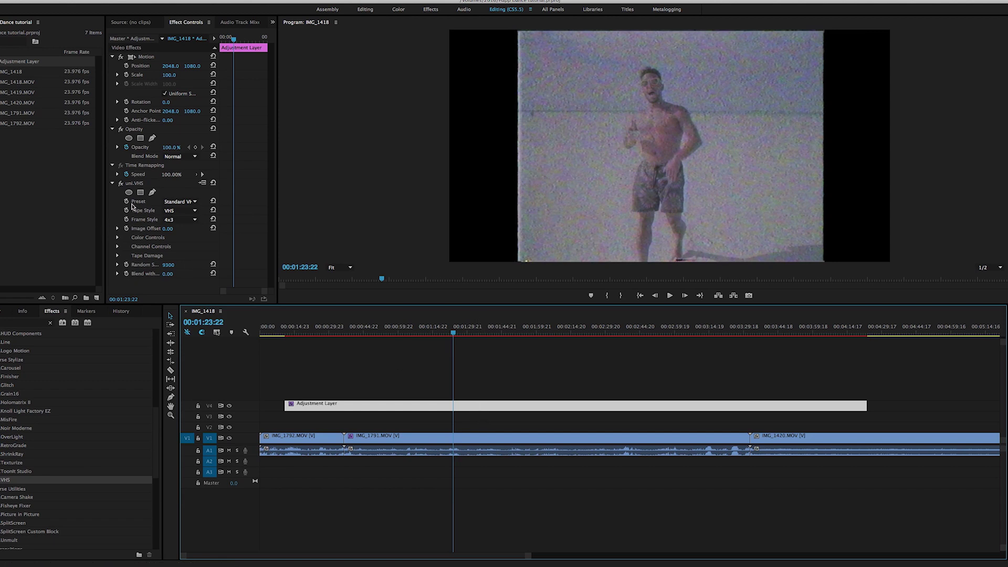
click(180, 205)
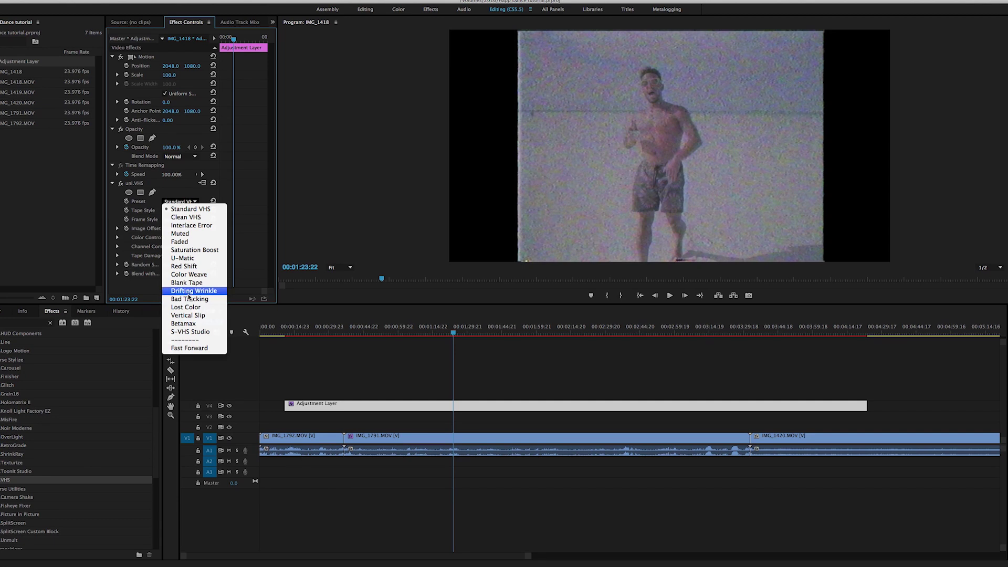
- Set the adjustment layer's uni.VHS Preset to Betamax and Frame Style to Original
click(183, 324)
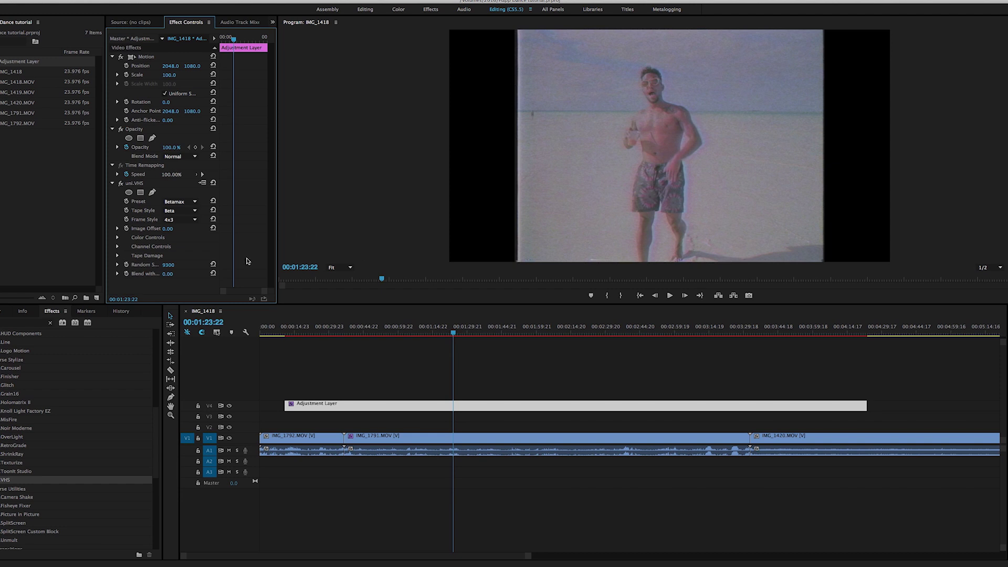
click(176, 219)
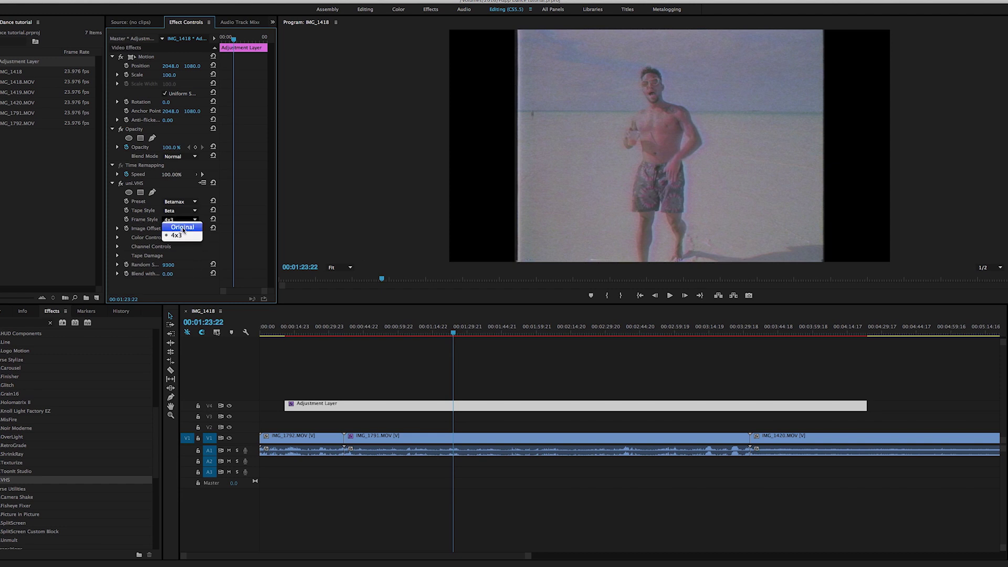
click(182, 228)
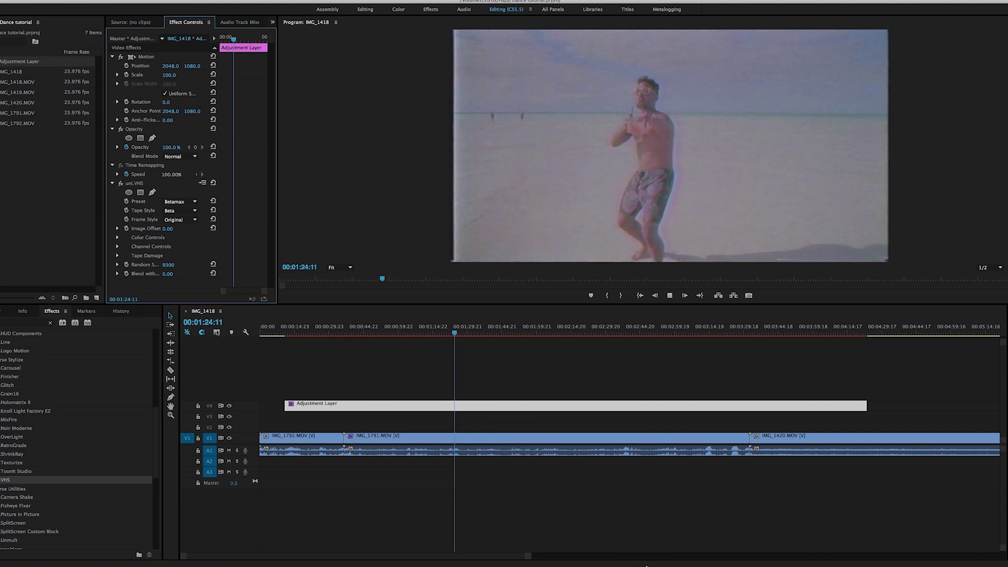
- Set playback resolution to 1/4 and delete the two later audio clips
key(XF86AudioRaiseVolume)
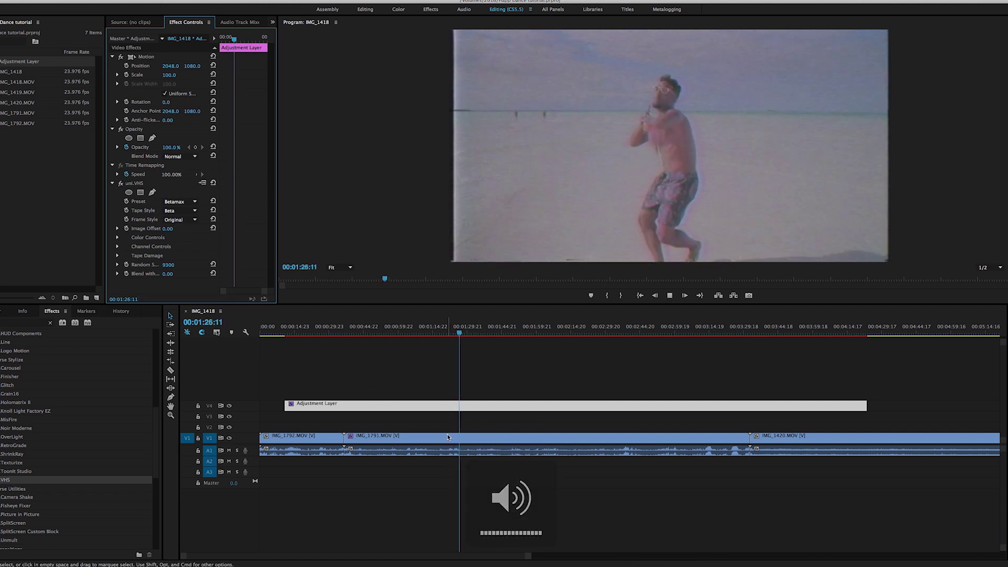
click(995, 271)
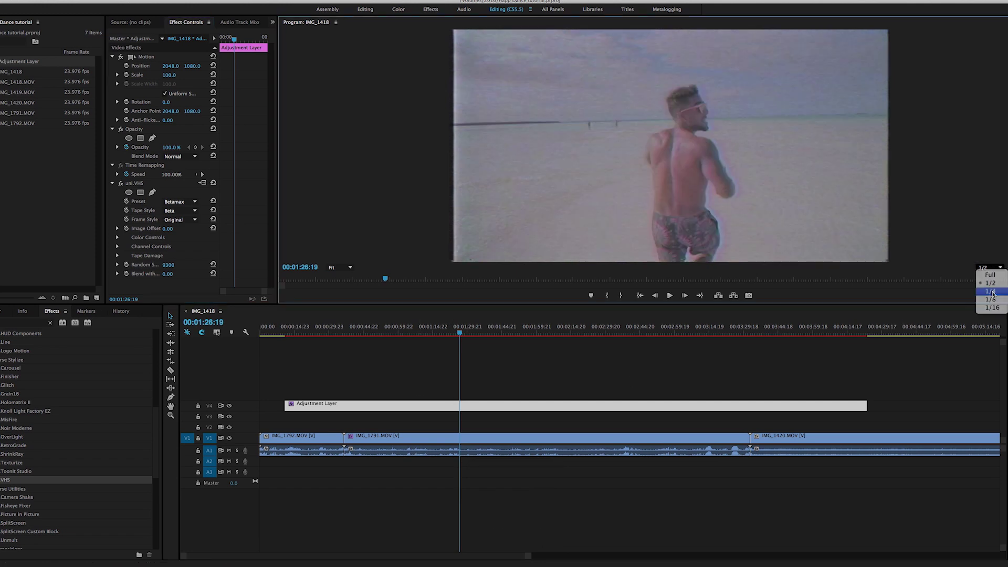
click(988, 286)
drag(467, 488, 804, 451)
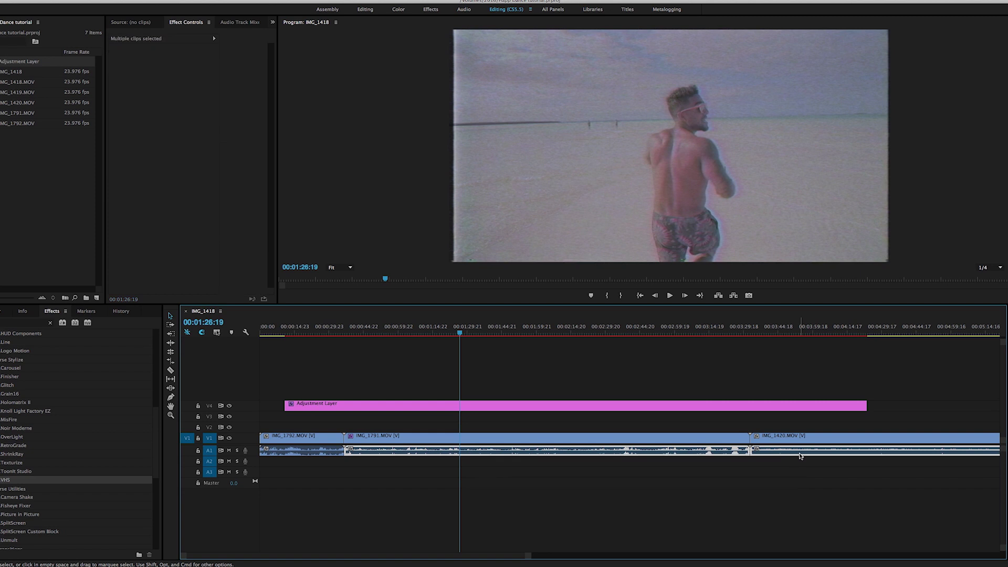
key(Delete)
- Play the sequence to preview the Betamax look, then select the adjustment layer
key(space)
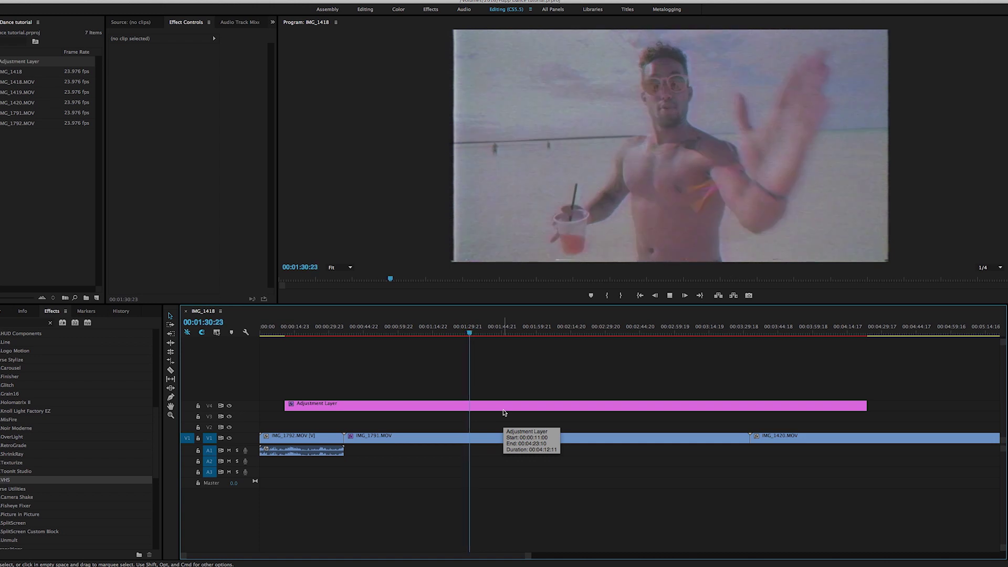
key(space)
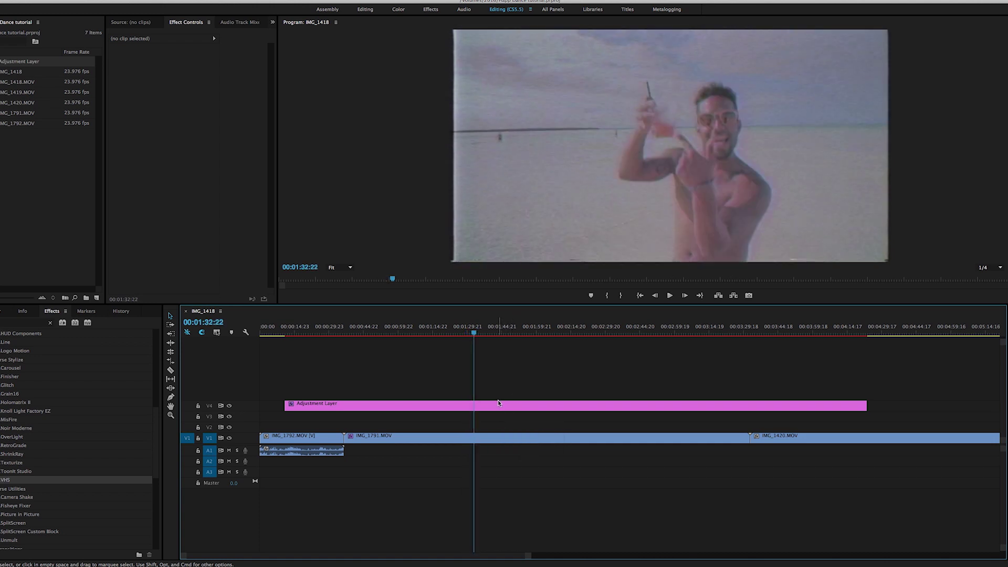
click(476, 333)
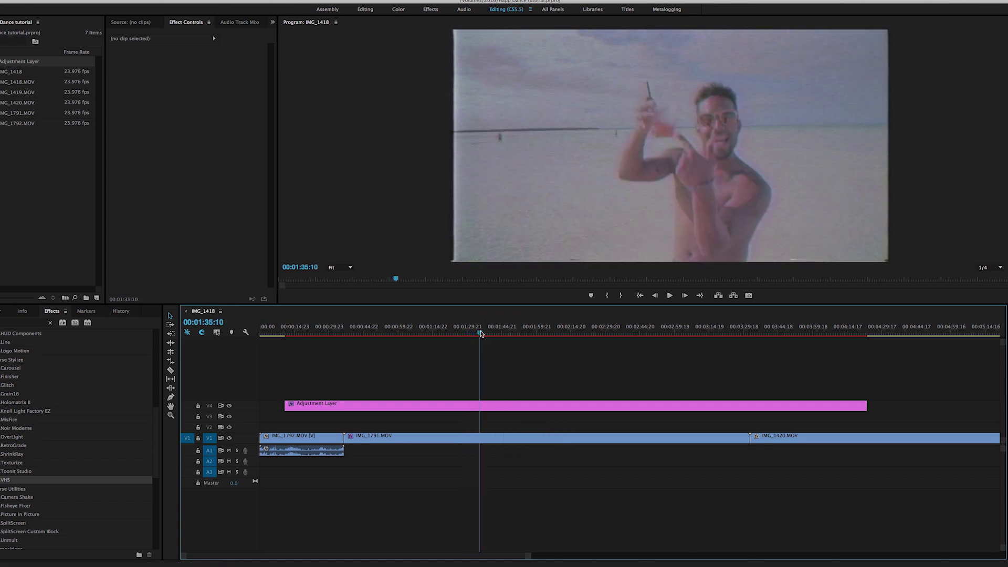
click(483, 409)
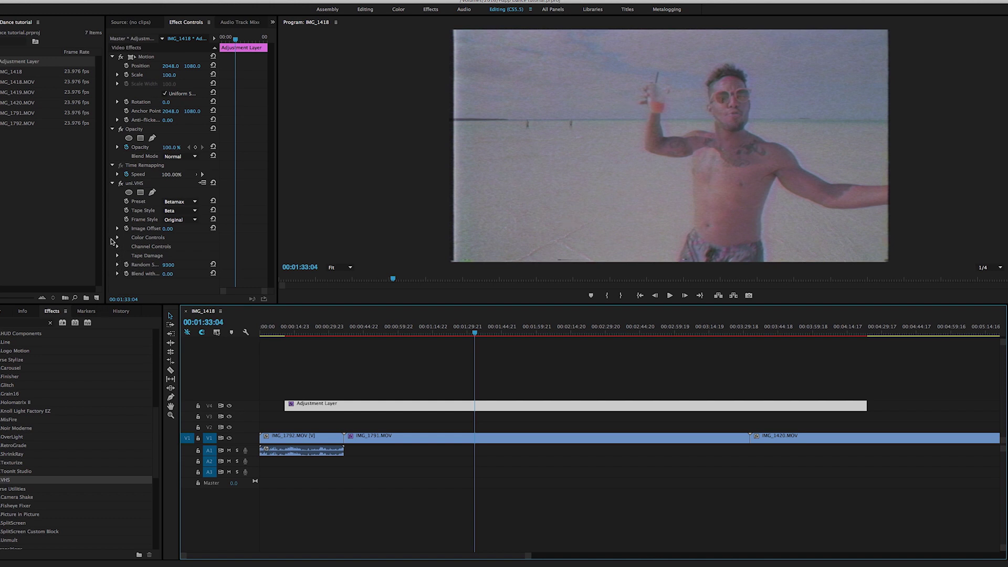
- Set uni.VHS Blend With Original to 40.00 and preview a later frame of the footage
click(117, 274)
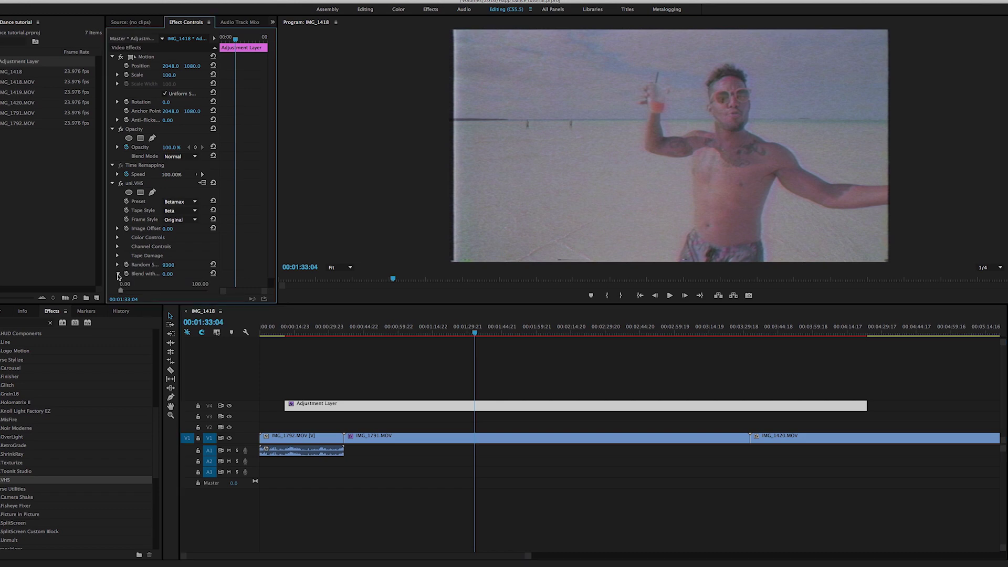
click(117, 274)
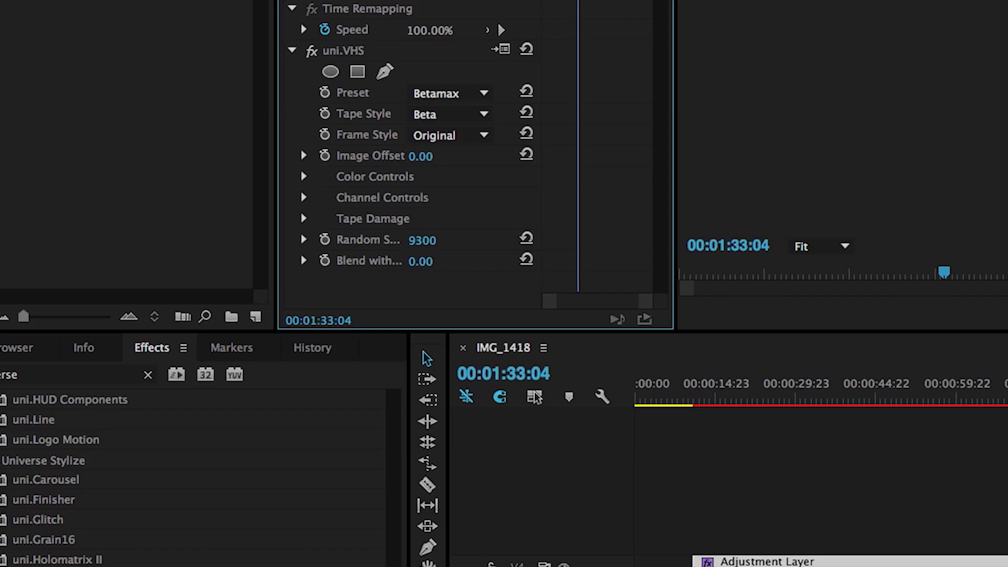
drag(417, 261, 486, 261)
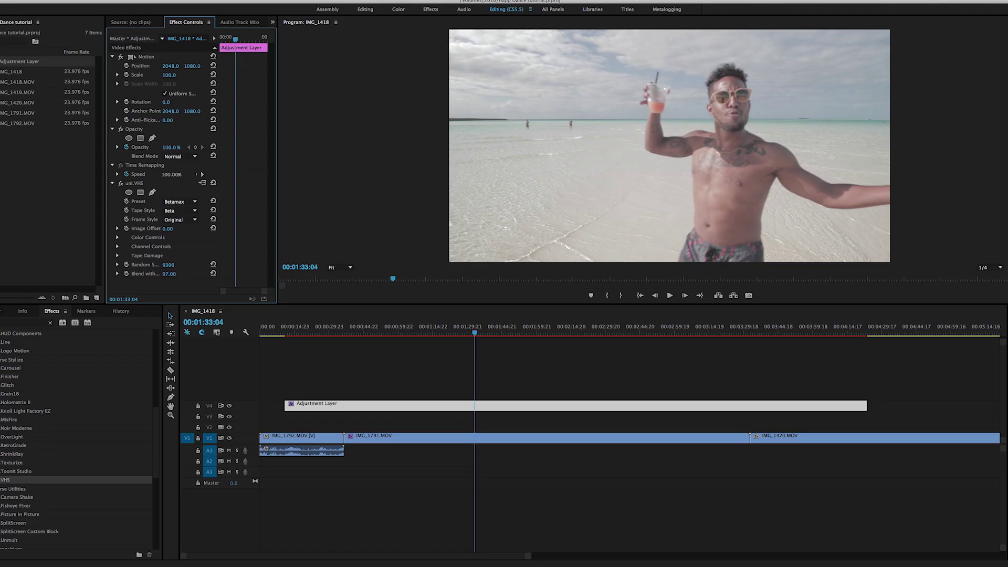
drag(169, 274, 142, 273)
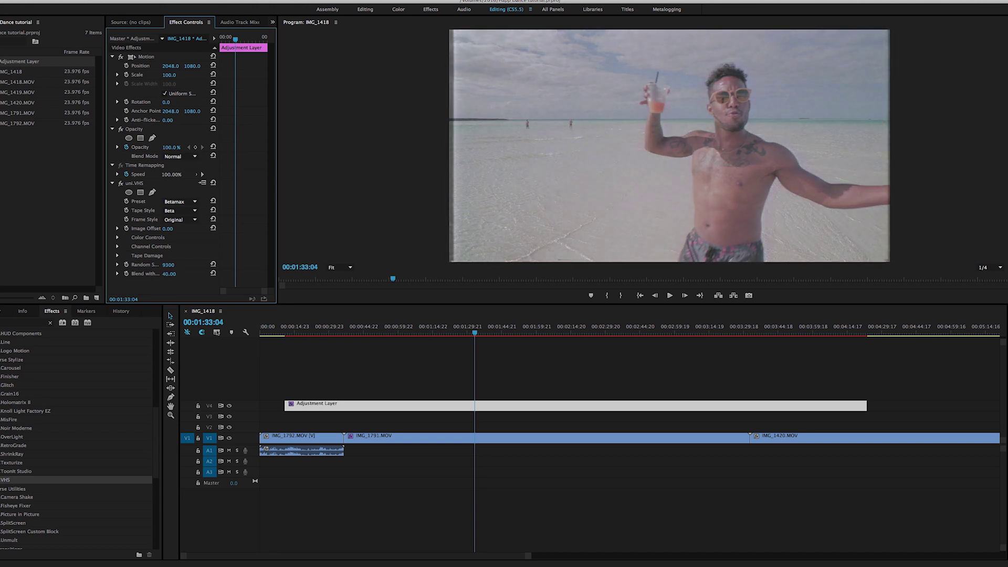
click(475, 332)
click(485, 333)
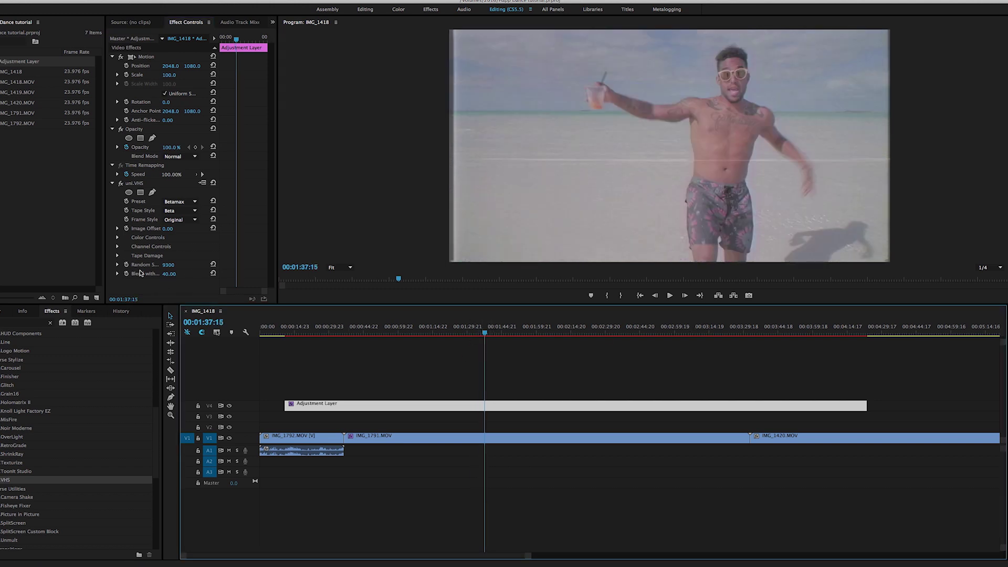
click(117, 255)
- Turn the uni.VHS Tape Damage Pop Lines down to 11.00%
scroll(267, 224, down, 3)
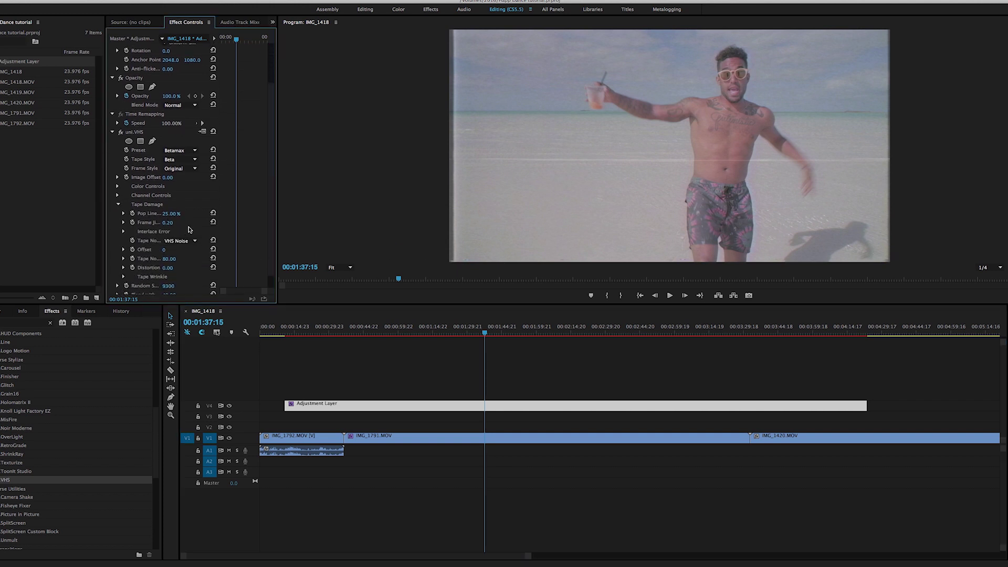
drag(493, 333, 485, 333)
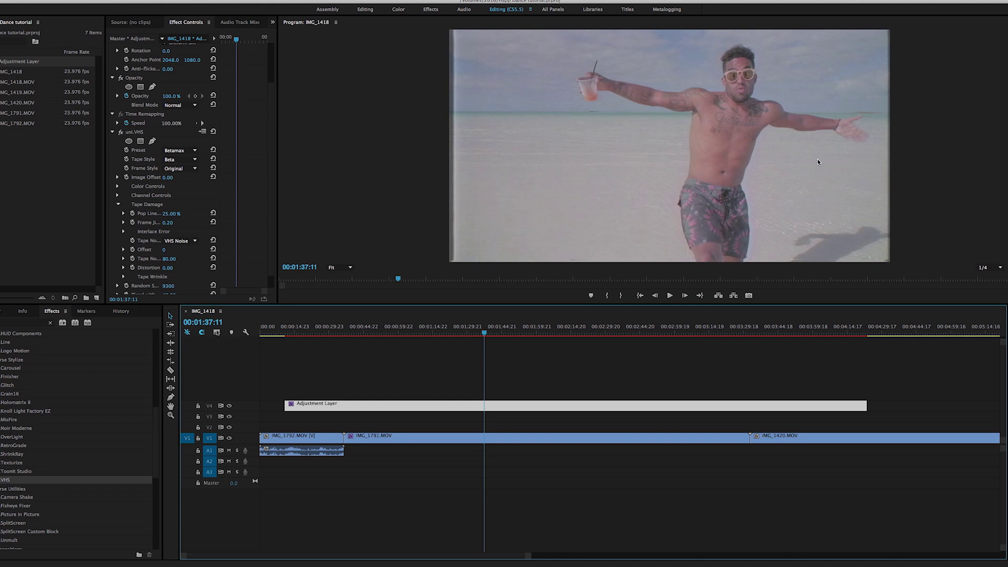
click(482, 334)
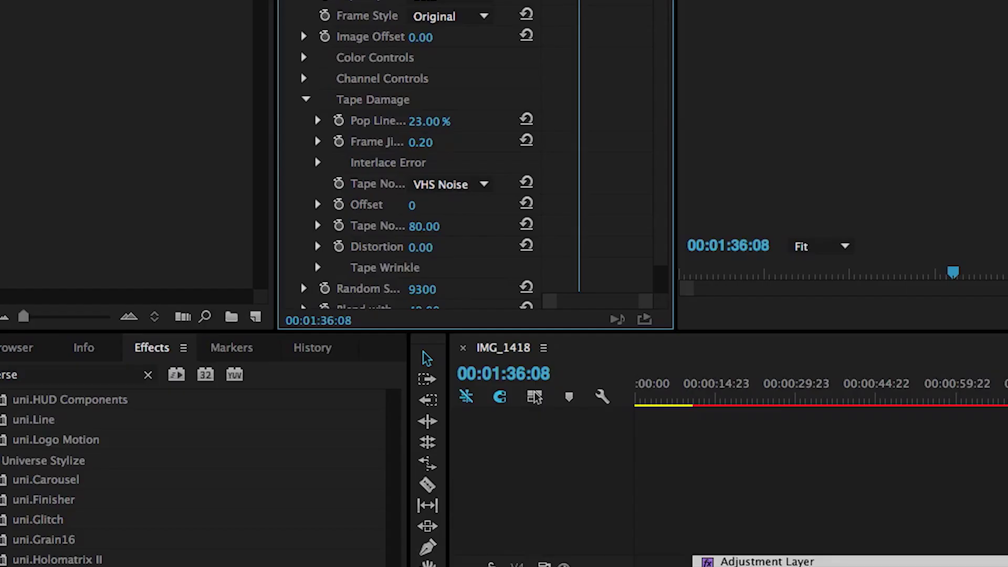
drag(169, 215, 218, 332)
drag(420, 121, 430, 121)
- Keep VHS Noise as the tape noise and play the footage to check the look
click(483, 184)
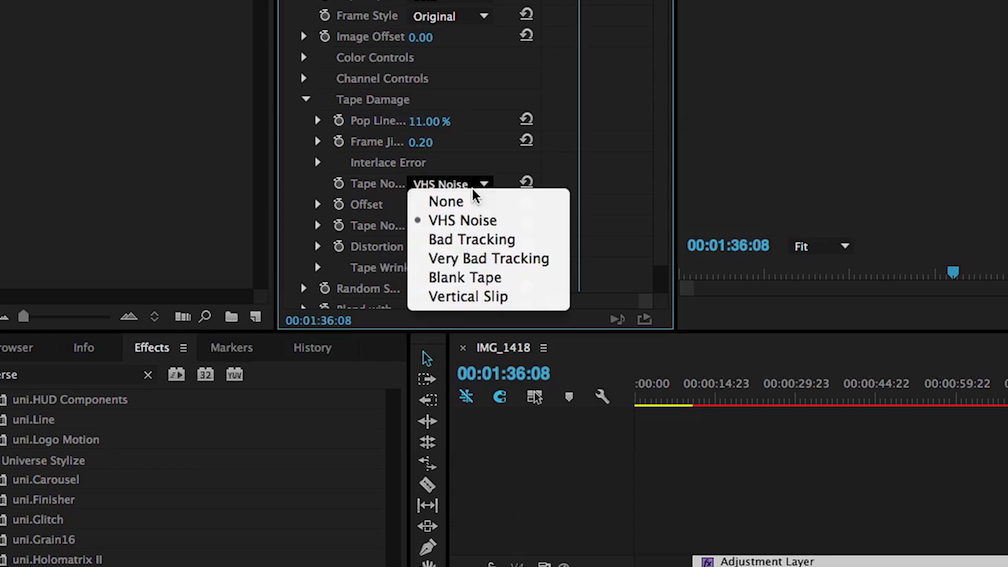
click(462, 221)
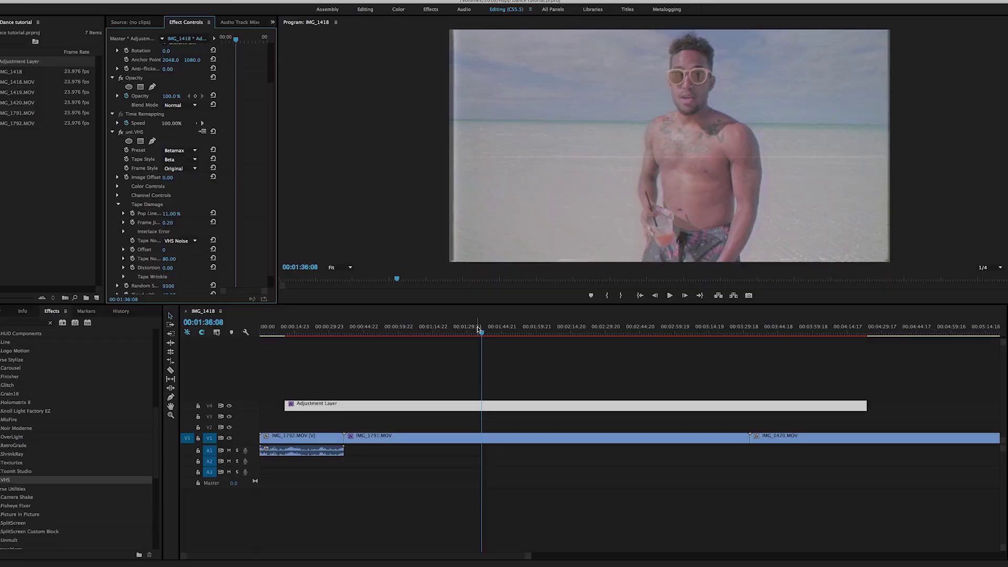
drag(479, 329, 511, 333)
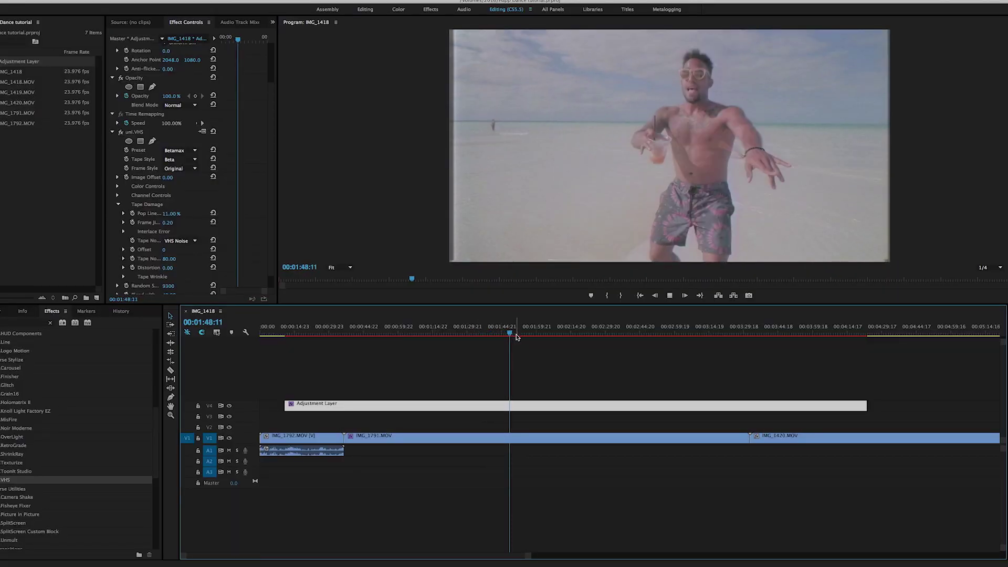
key(space)
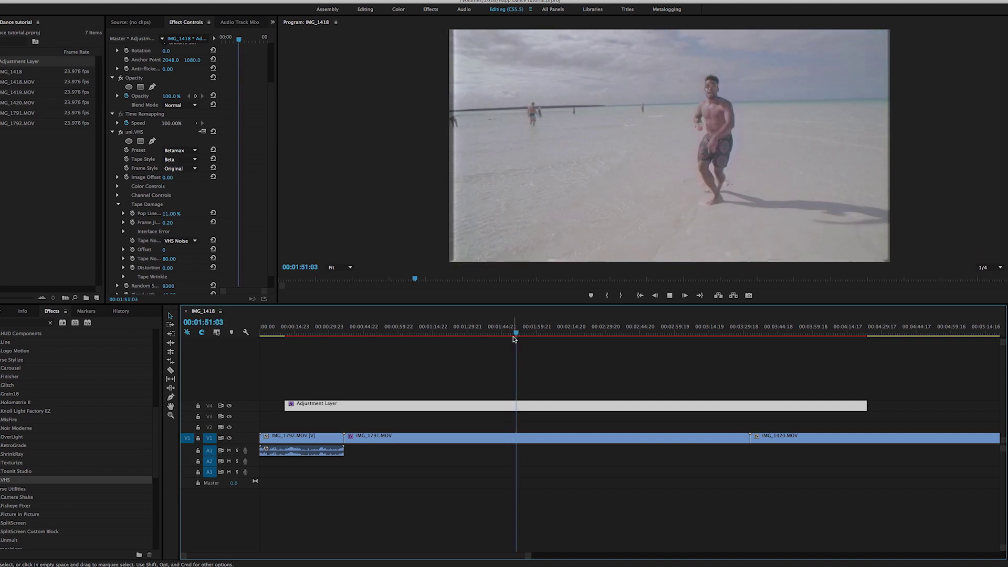
key(space)
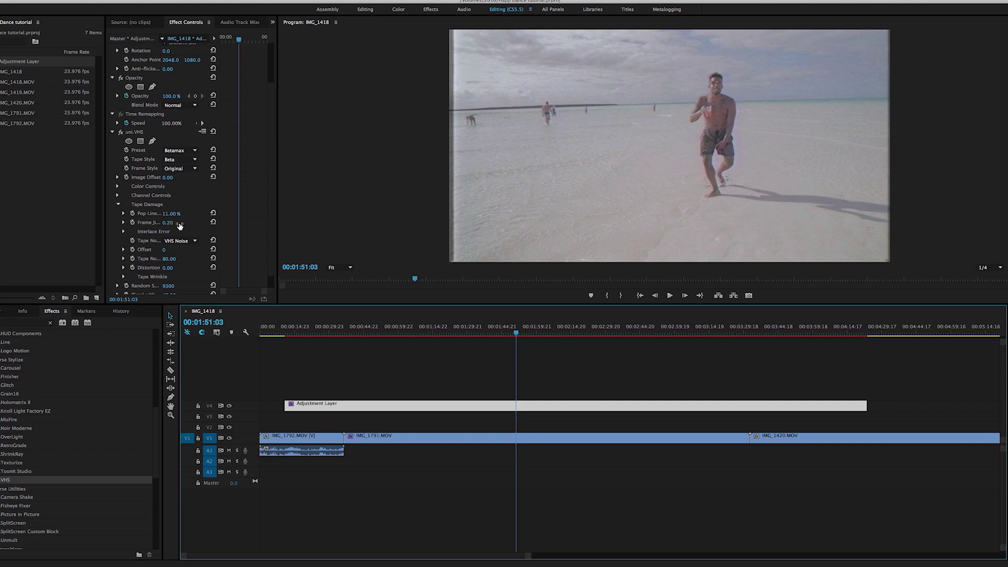
click(118, 186)
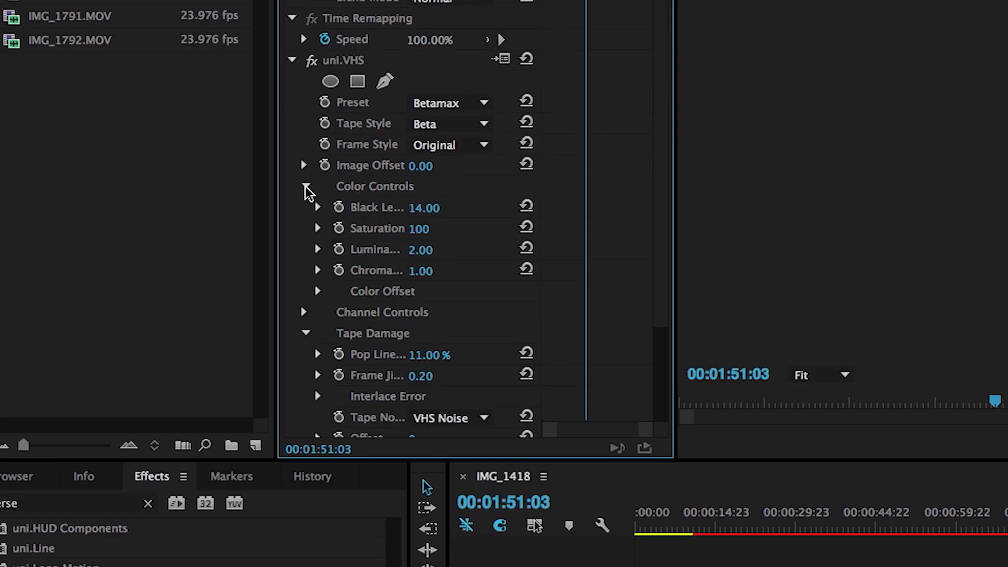
click(306, 188)
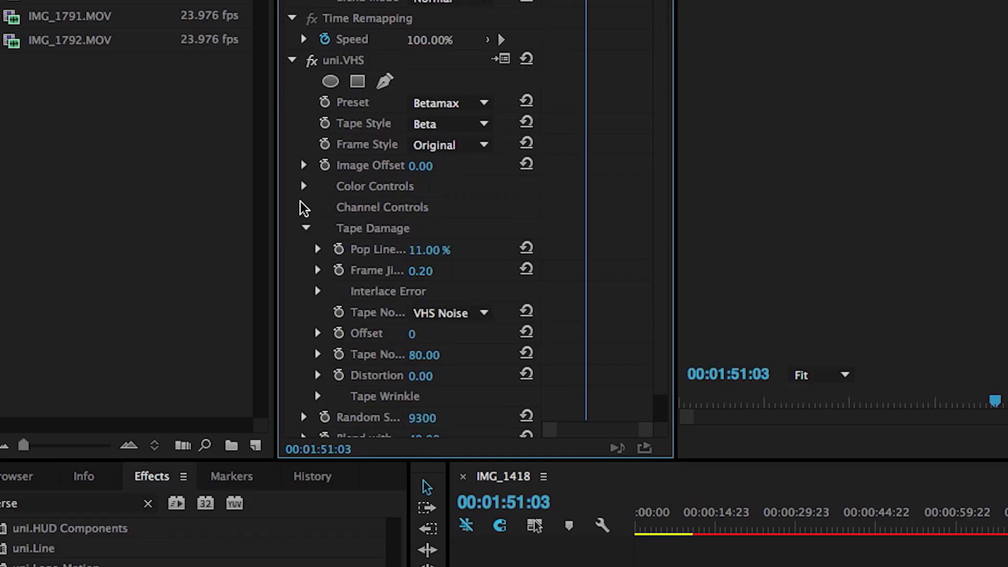
- Scrub the uni.VHS Red Offset back and forth, settling at 16.00
click(303, 207)
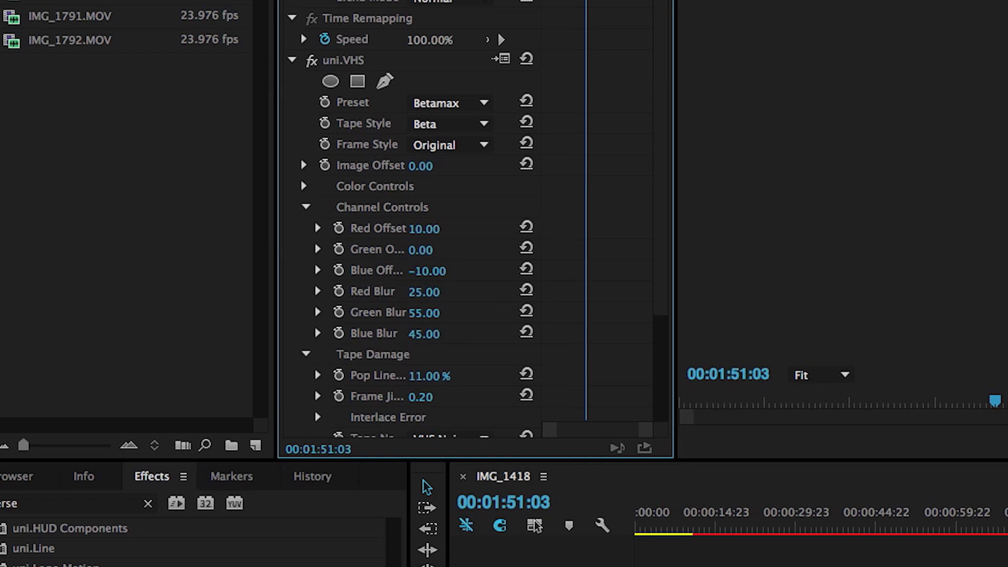
drag(503, 502, 465, 502)
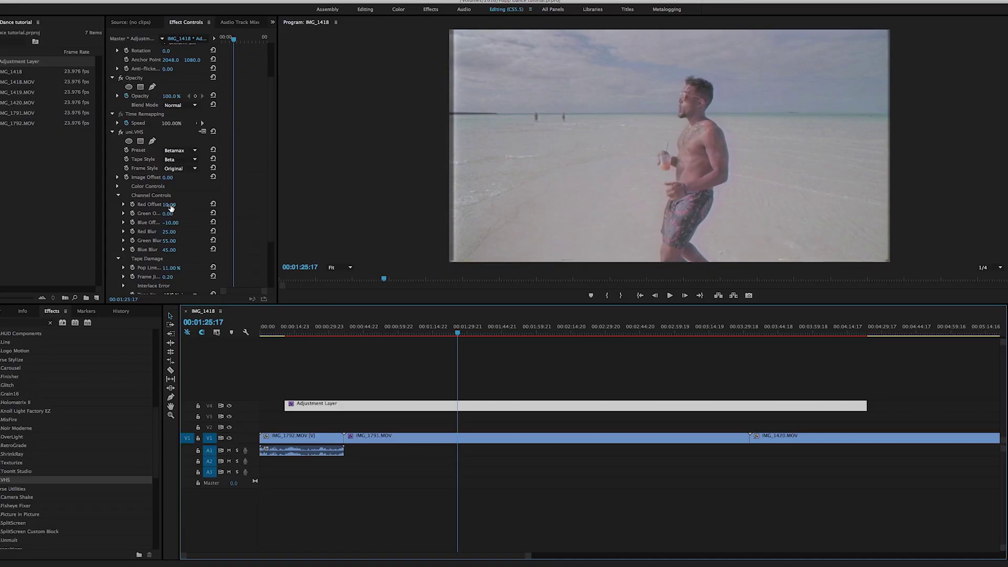
drag(171, 209, 189, 208)
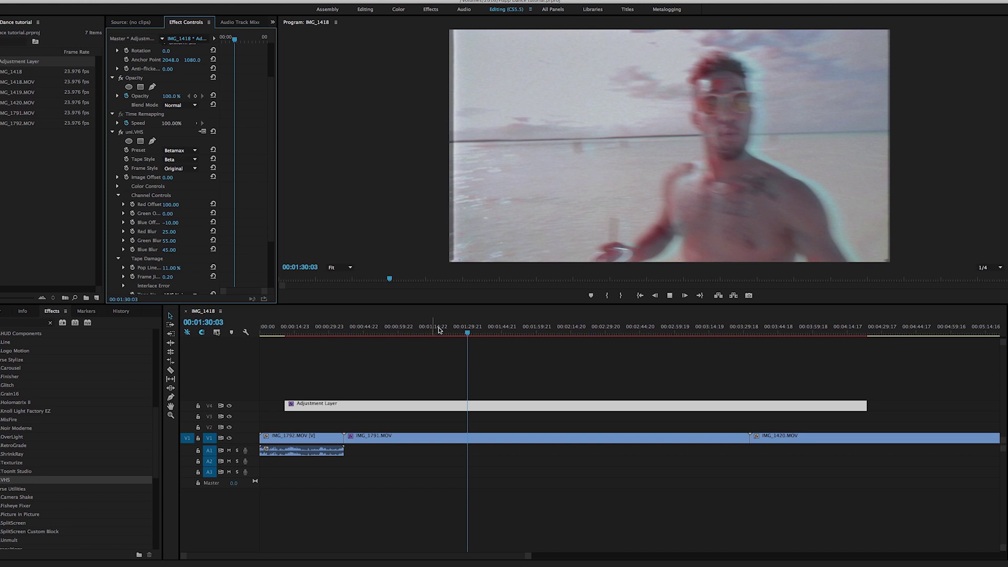
click(439, 330)
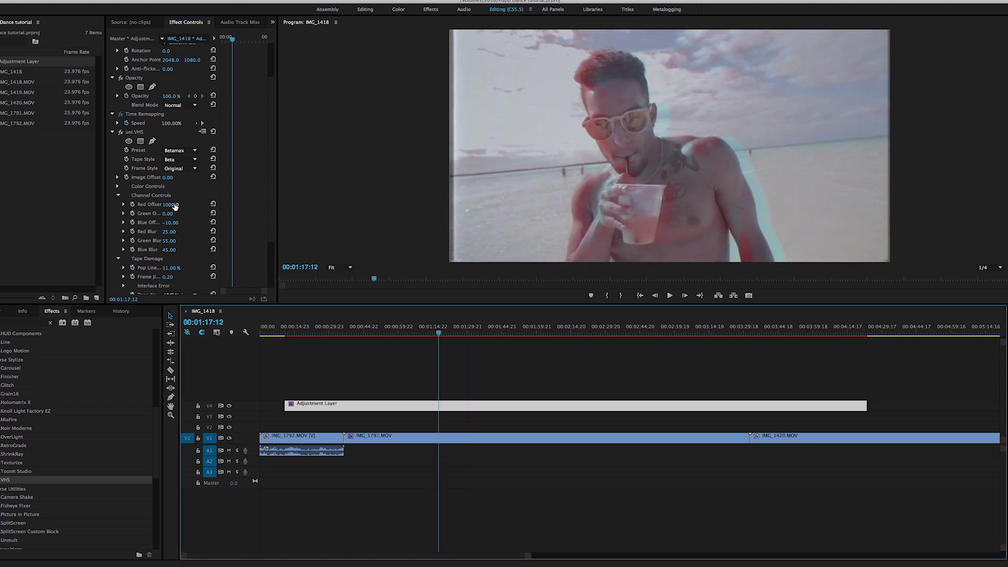
drag(175, 206, 94, 207)
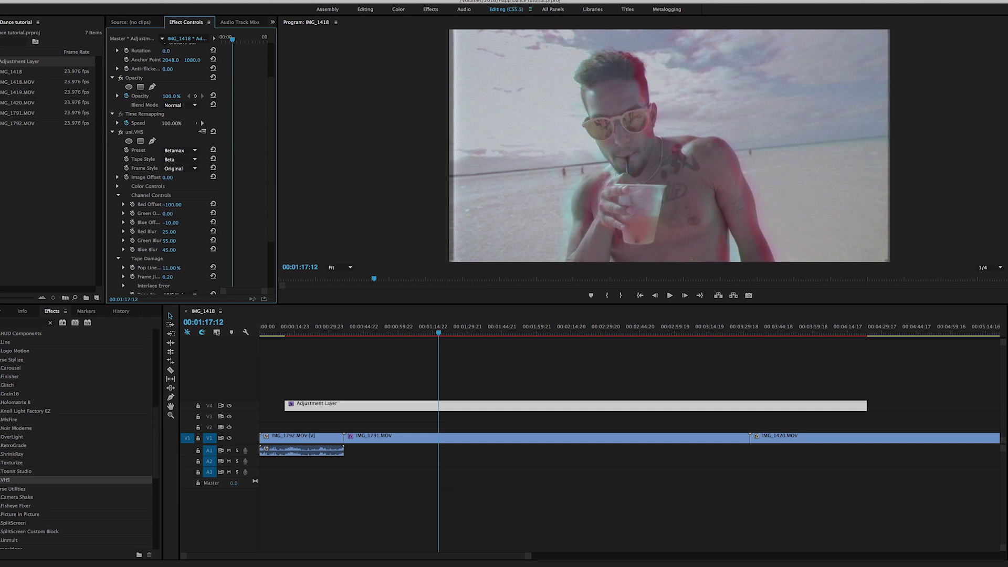
drag(172, 204, 269, 205)
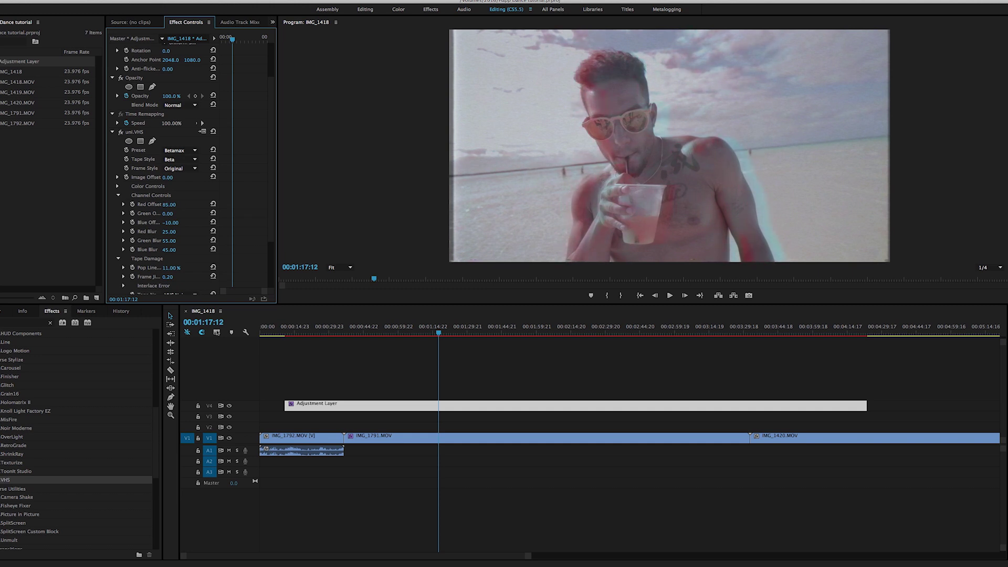
drag(171, 204, 193, 204)
click(447, 409)
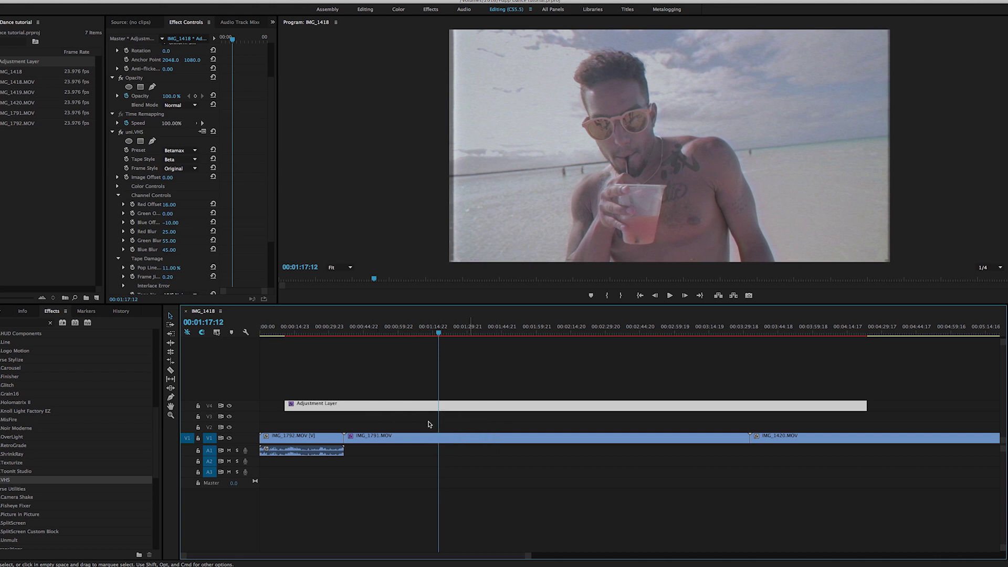
- Move the adjustment layer to start near 00:01:29 and apply Lumetri Color to it
drag(395, 407, 589, 407)
click(437, 439)
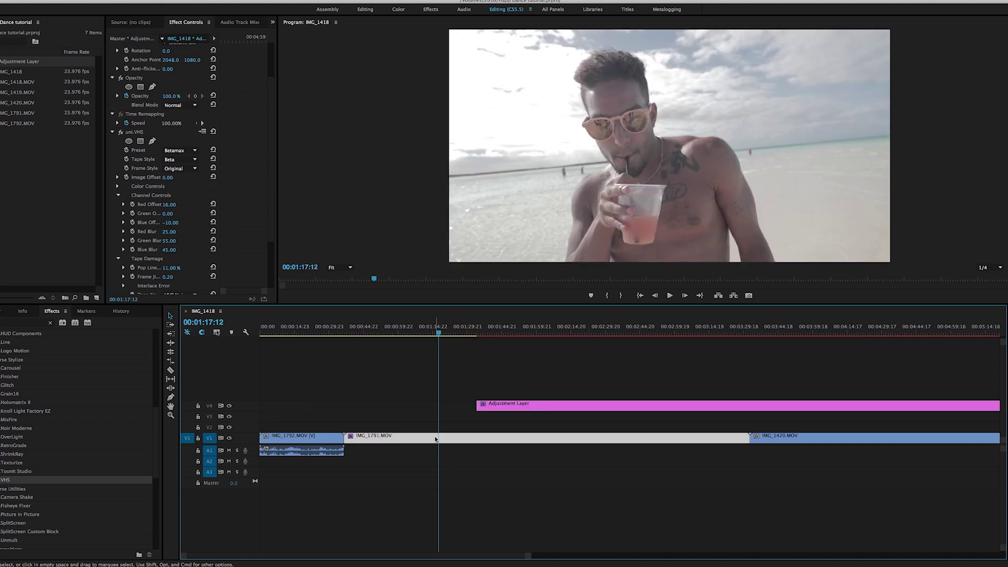
click(14, 323)
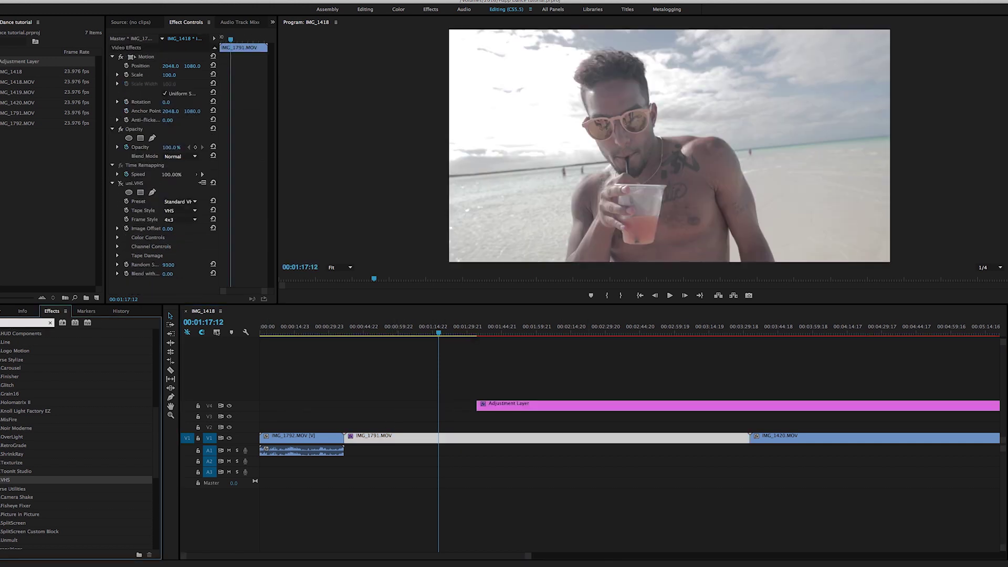
text(sl)
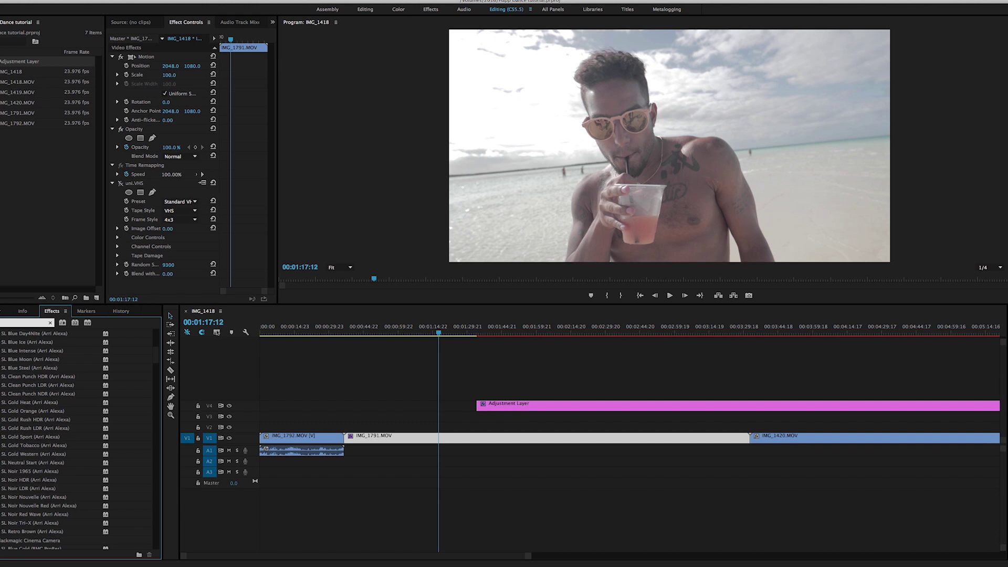
scroll(43, 472, down, 15)
drag(4, 514, 436, 409)
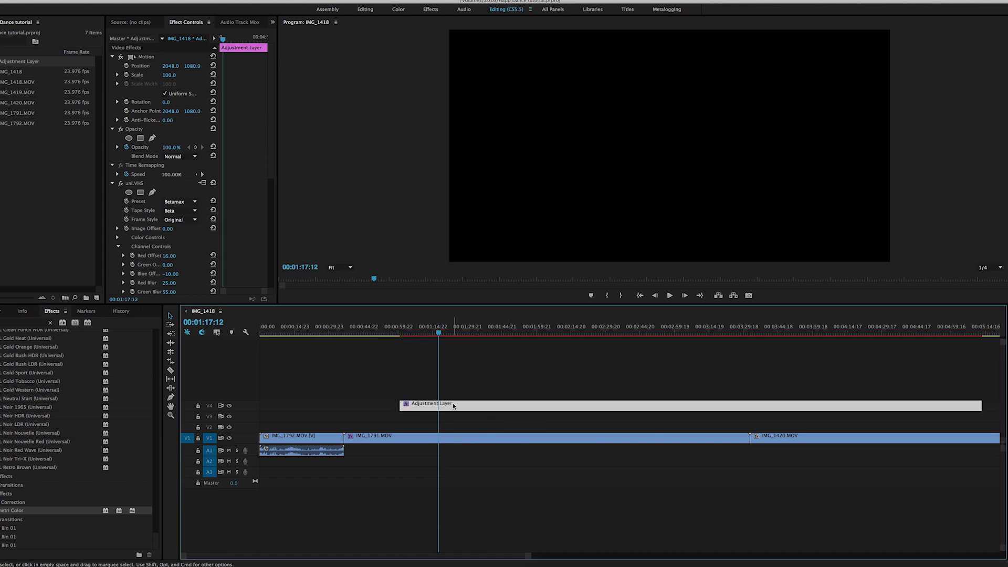
- Disable uni.VHS and load TC - DELUX.cube from the Teal & Orange folder as the Creative look
click(121, 184)
click(112, 184)
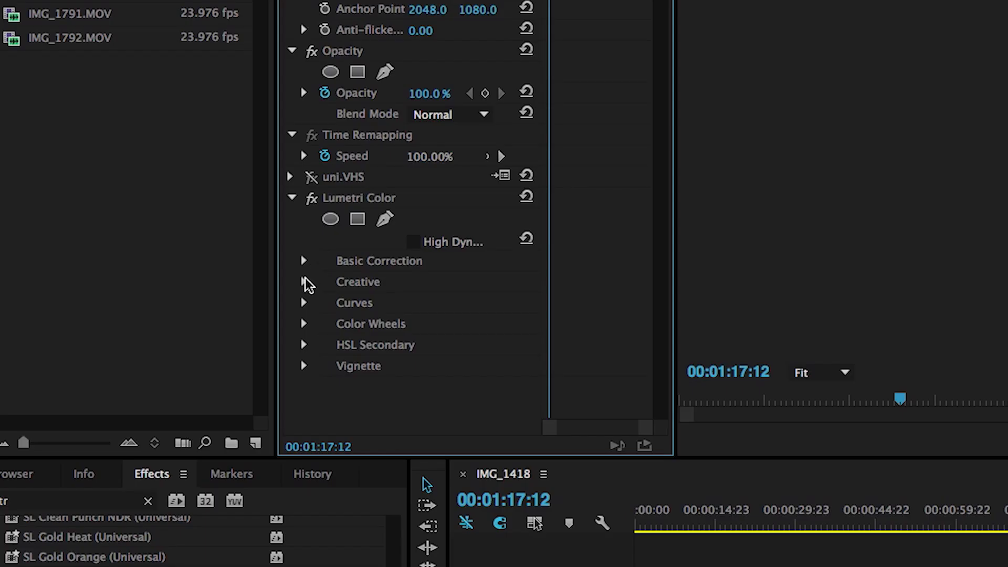
click(118, 228)
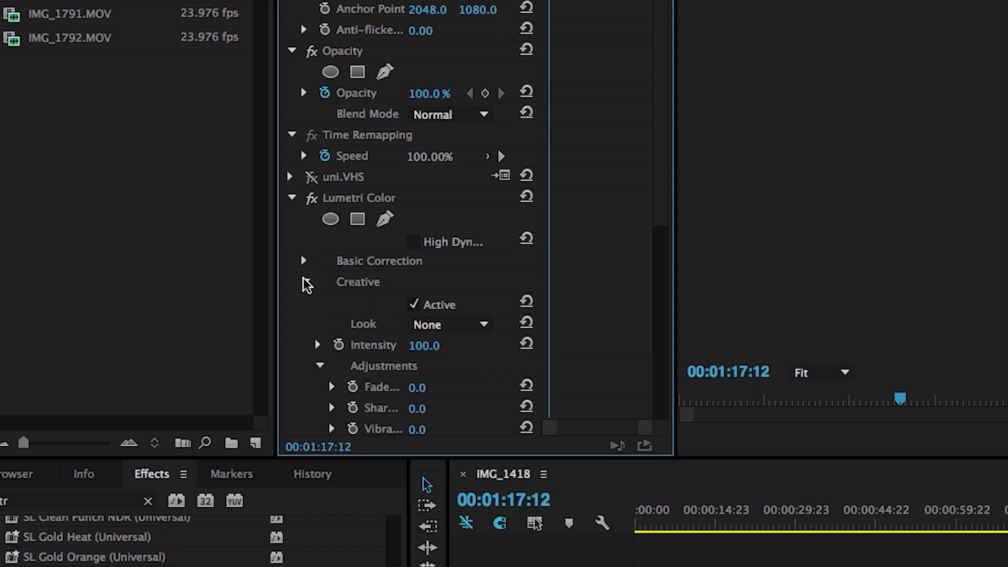
scroll(293, 268, down, 3)
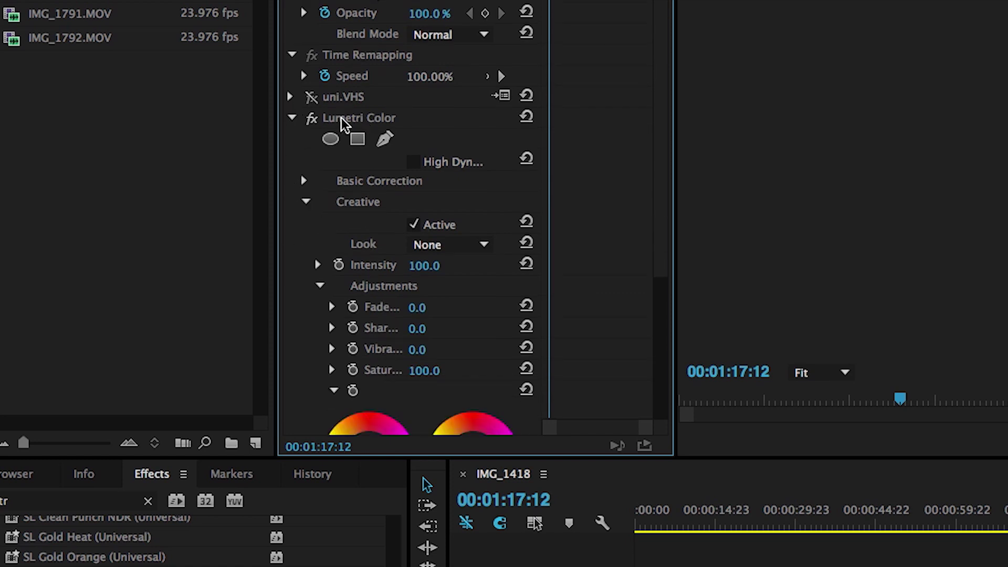
click(455, 249)
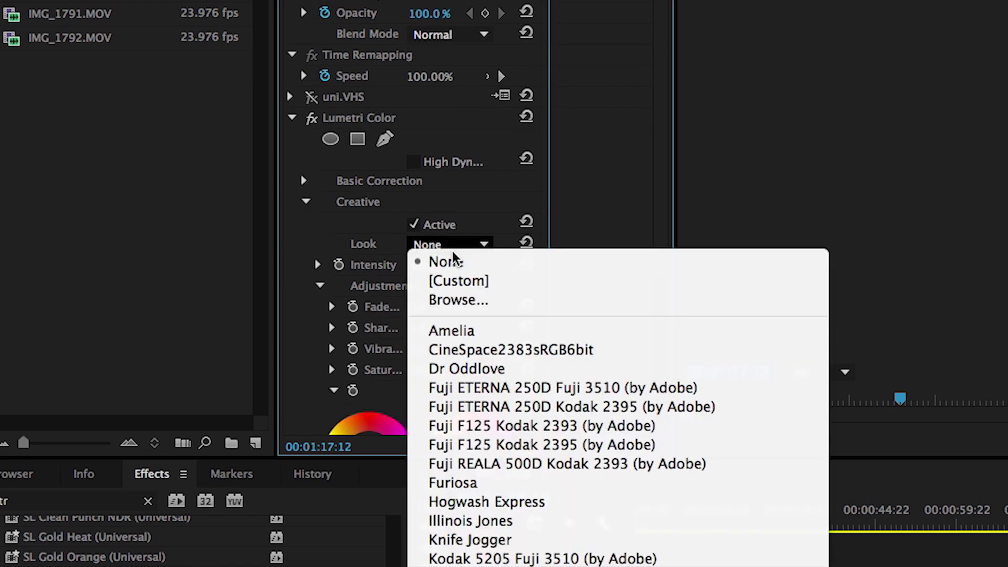
click(456, 300)
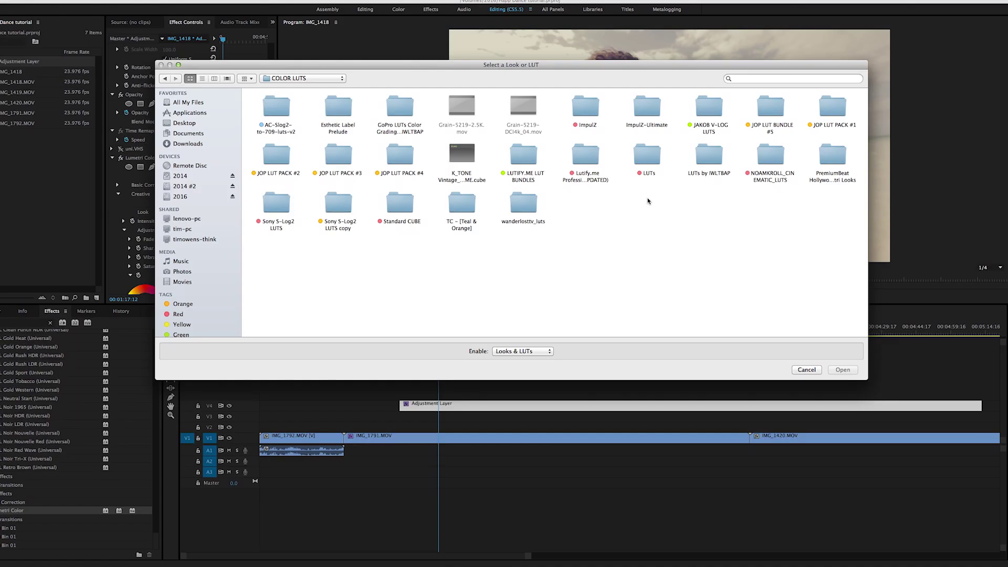
double_click(462, 206)
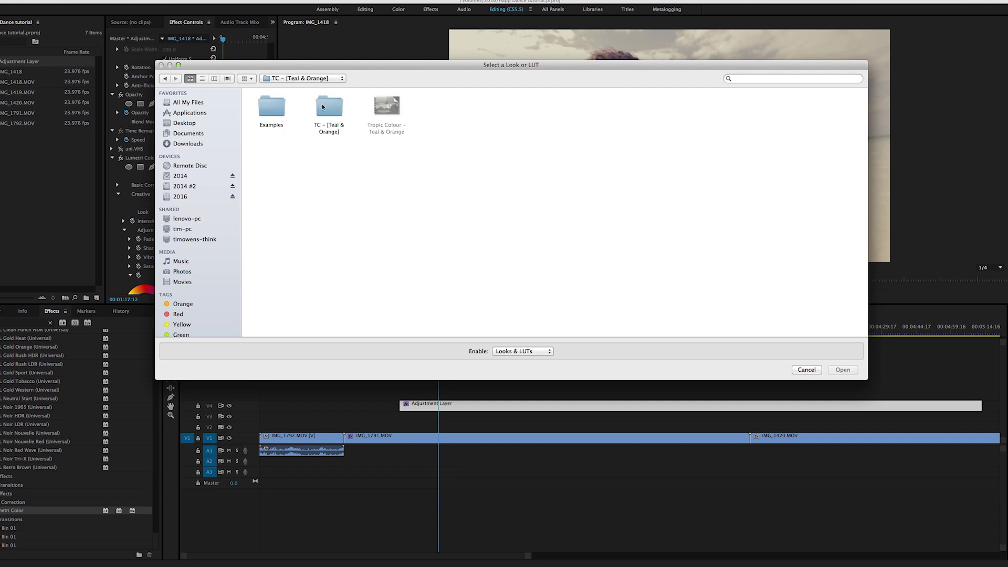
double_click(323, 106)
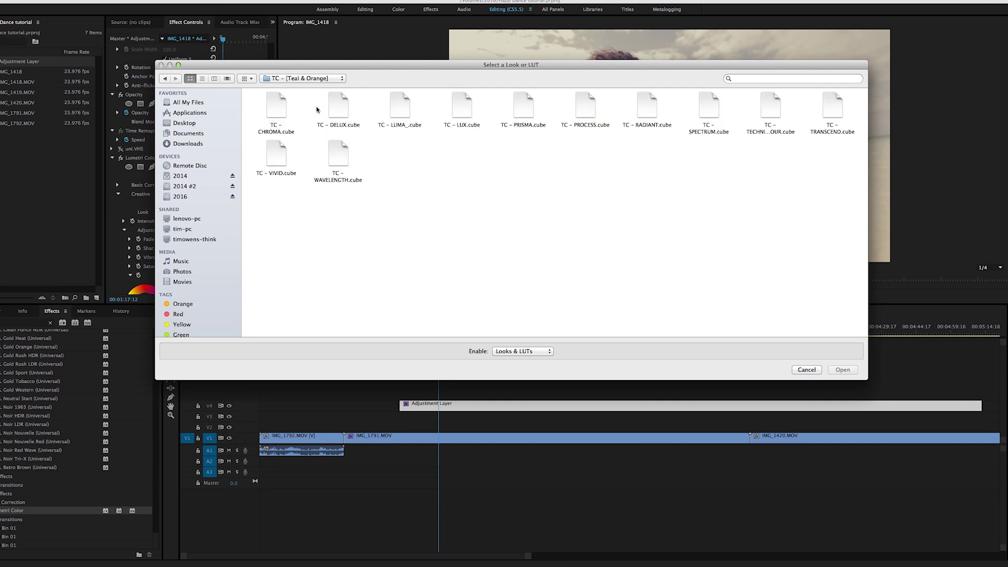
click(346, 110)
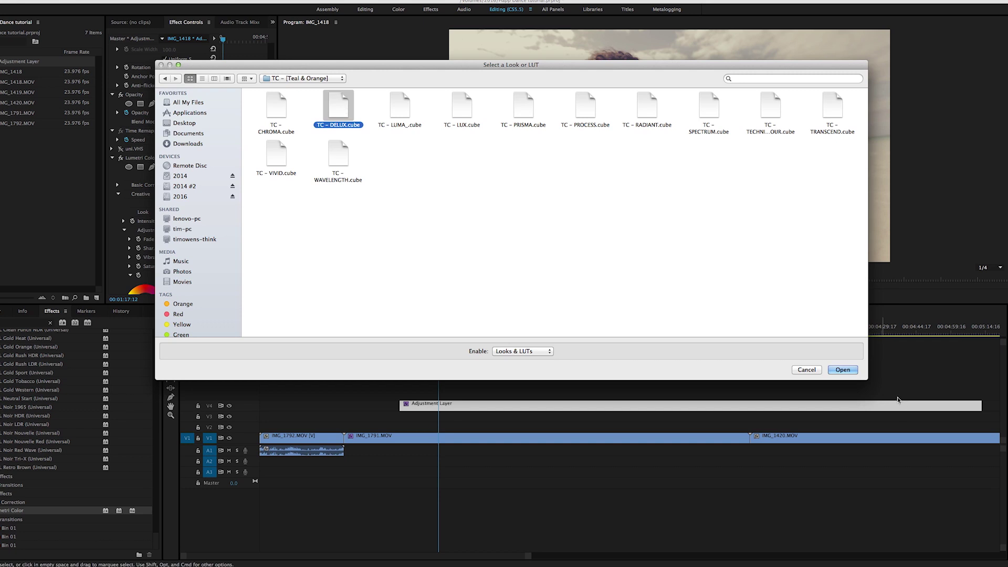
click(843, 369)
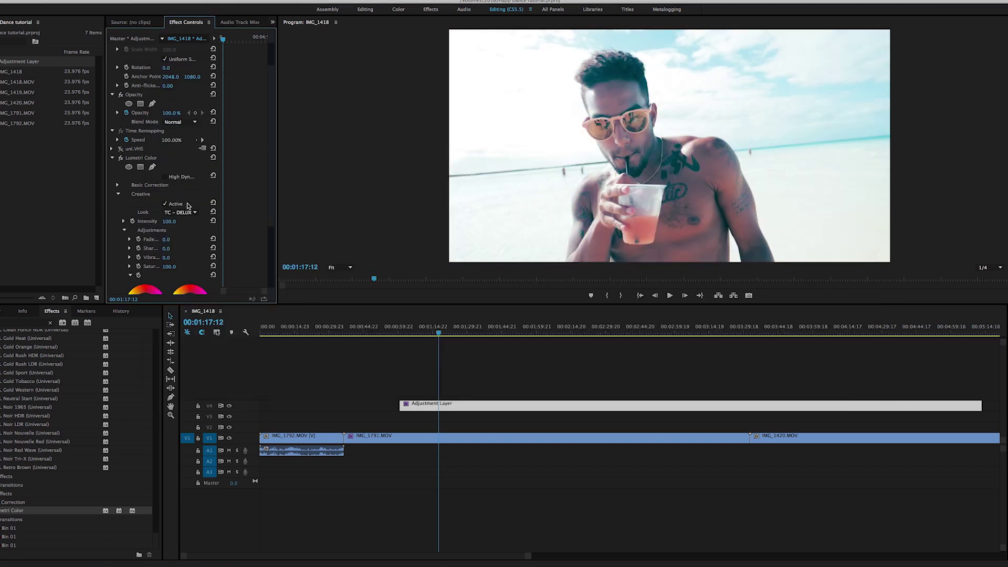
- Swap the Creative look LUT to TC - CHROMA.cube
click(179, 212)
click(184, 237)
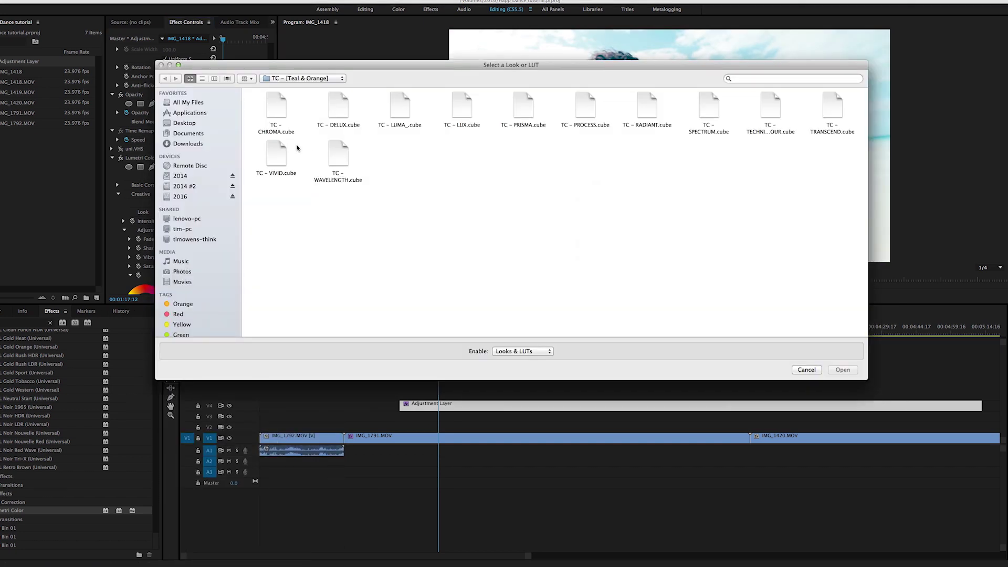
click(277, 108)
click(843, 370)
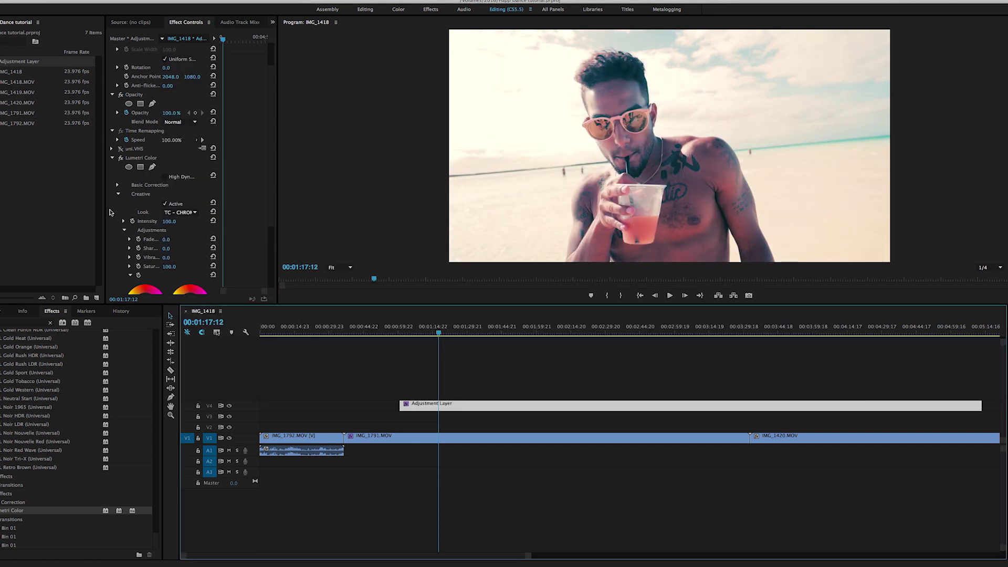
scroll(111, 210, down, 2)
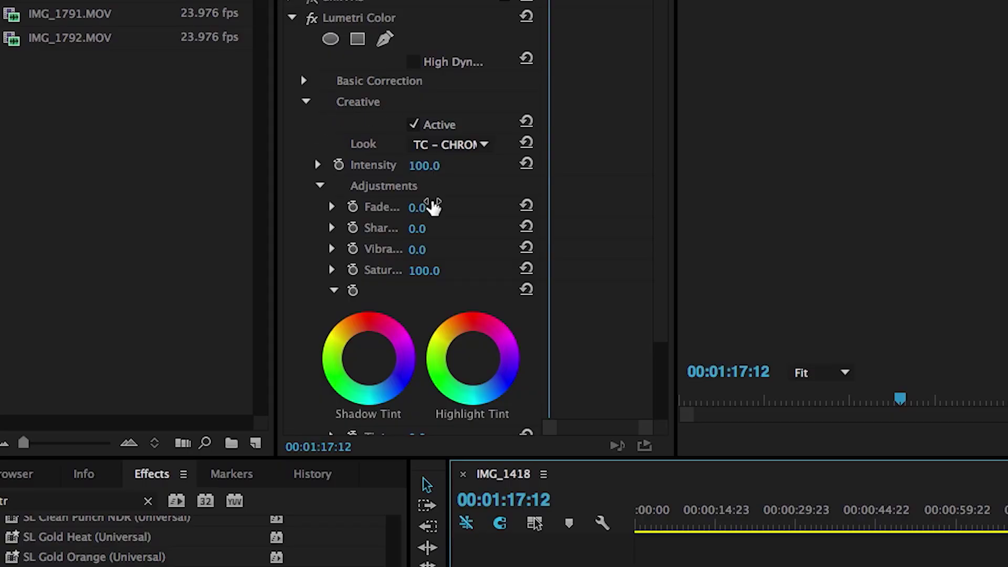
- Scrub the CHROMA look Intensity down to 39.0, with Vibrance at 49.0
drag(427, 173, 389, 173)
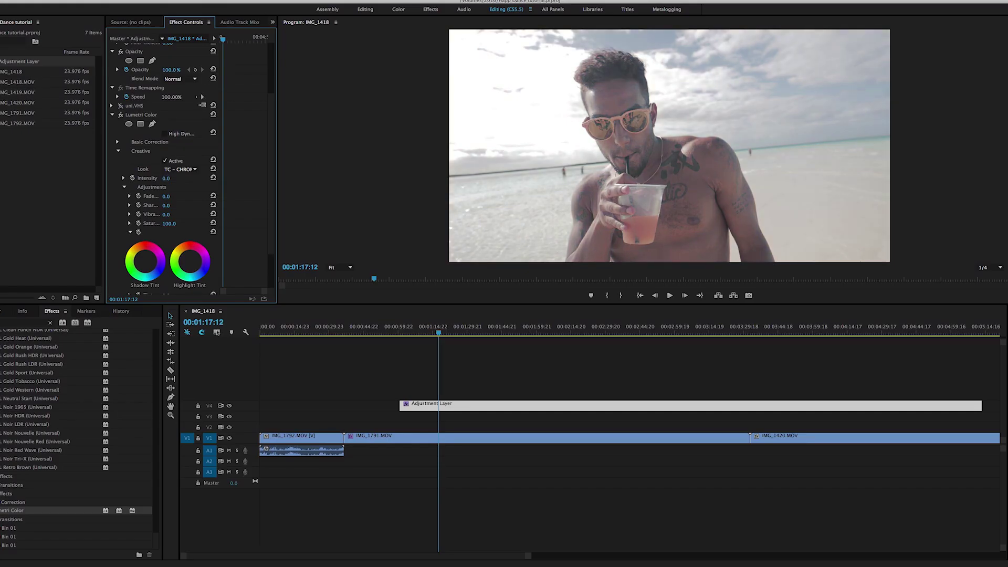
drag(166, 178, 194, 178)
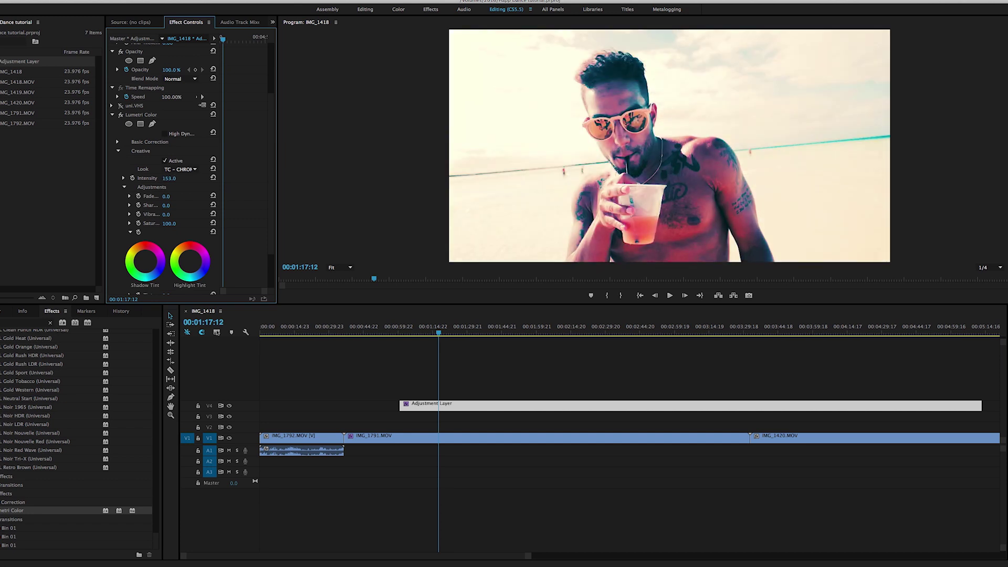
drag(169, 178, 155, 178)
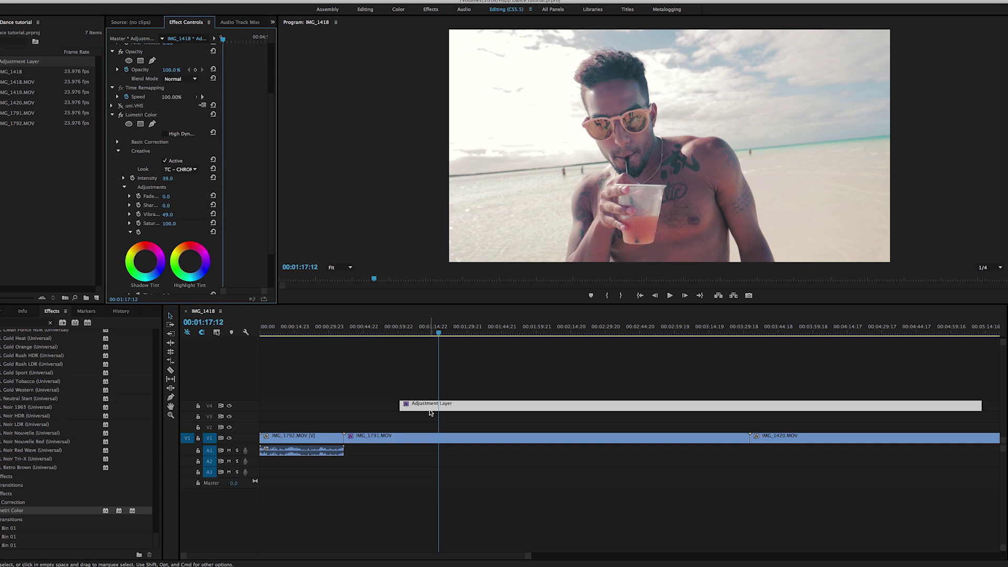
click(113, 115)
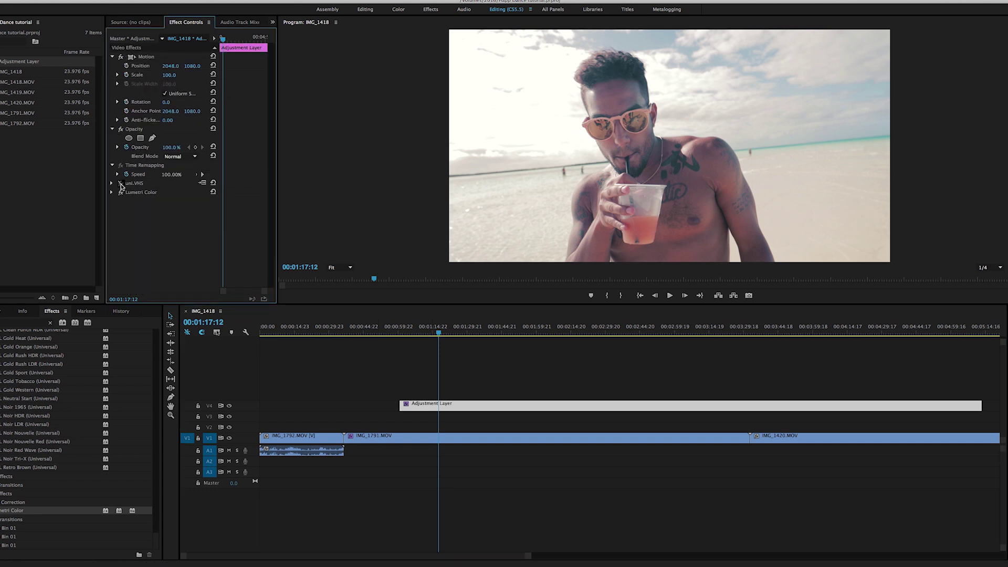
- Re-enable the uni.VHS effect so the Betamax look overlays the teal-orange grade
click(121, 184)
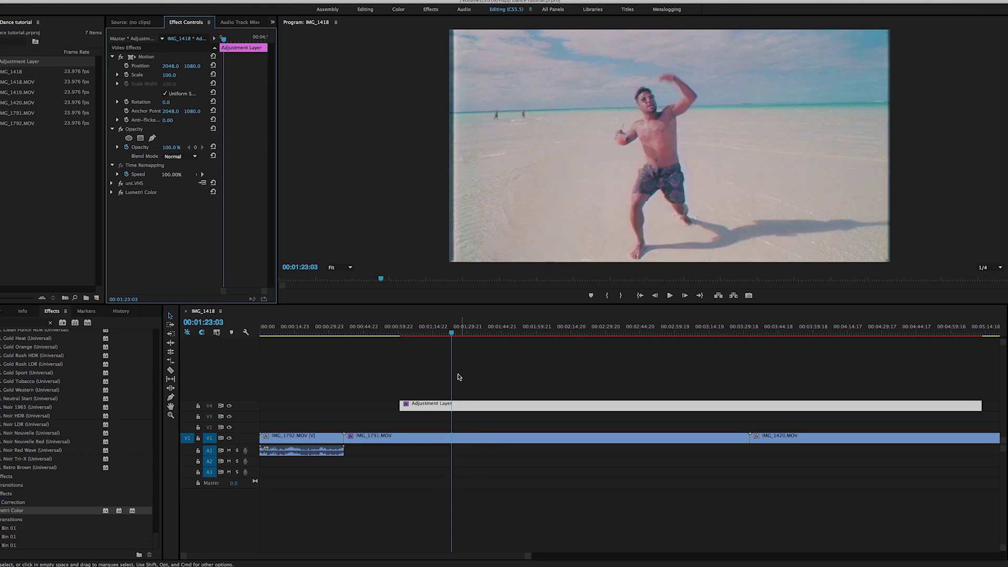
drag(495, 371, 424, 420)
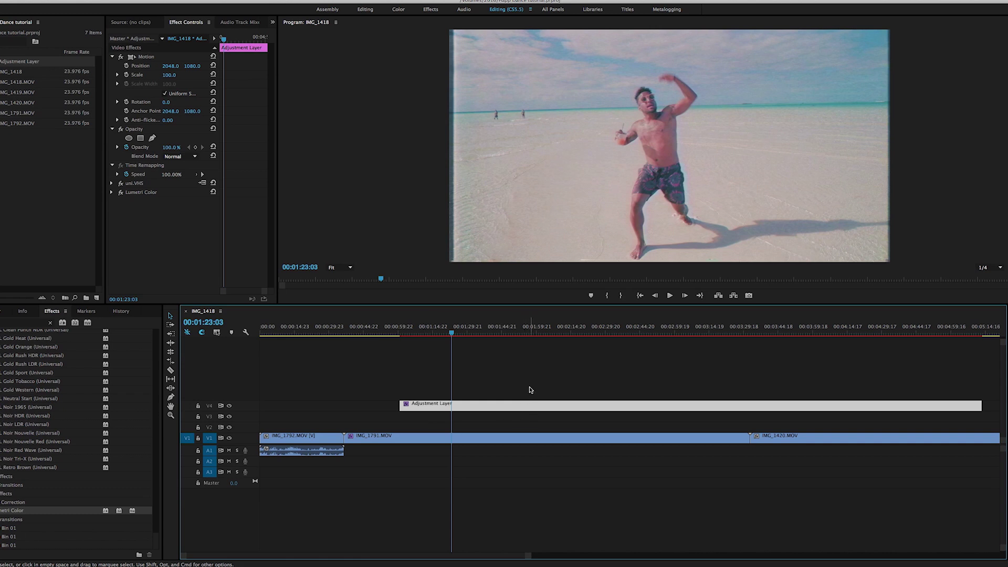
drag(517, 379, 447, 420)
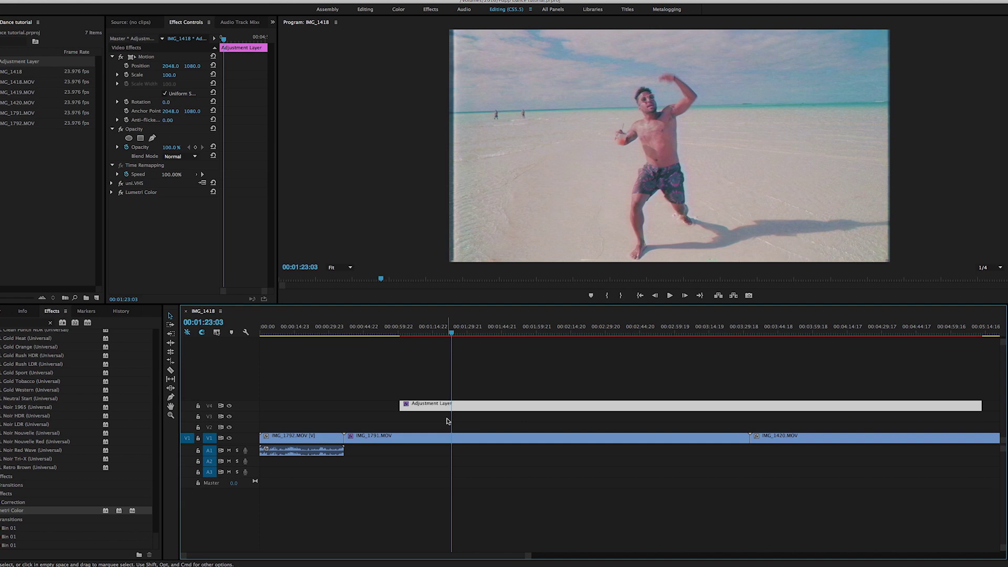